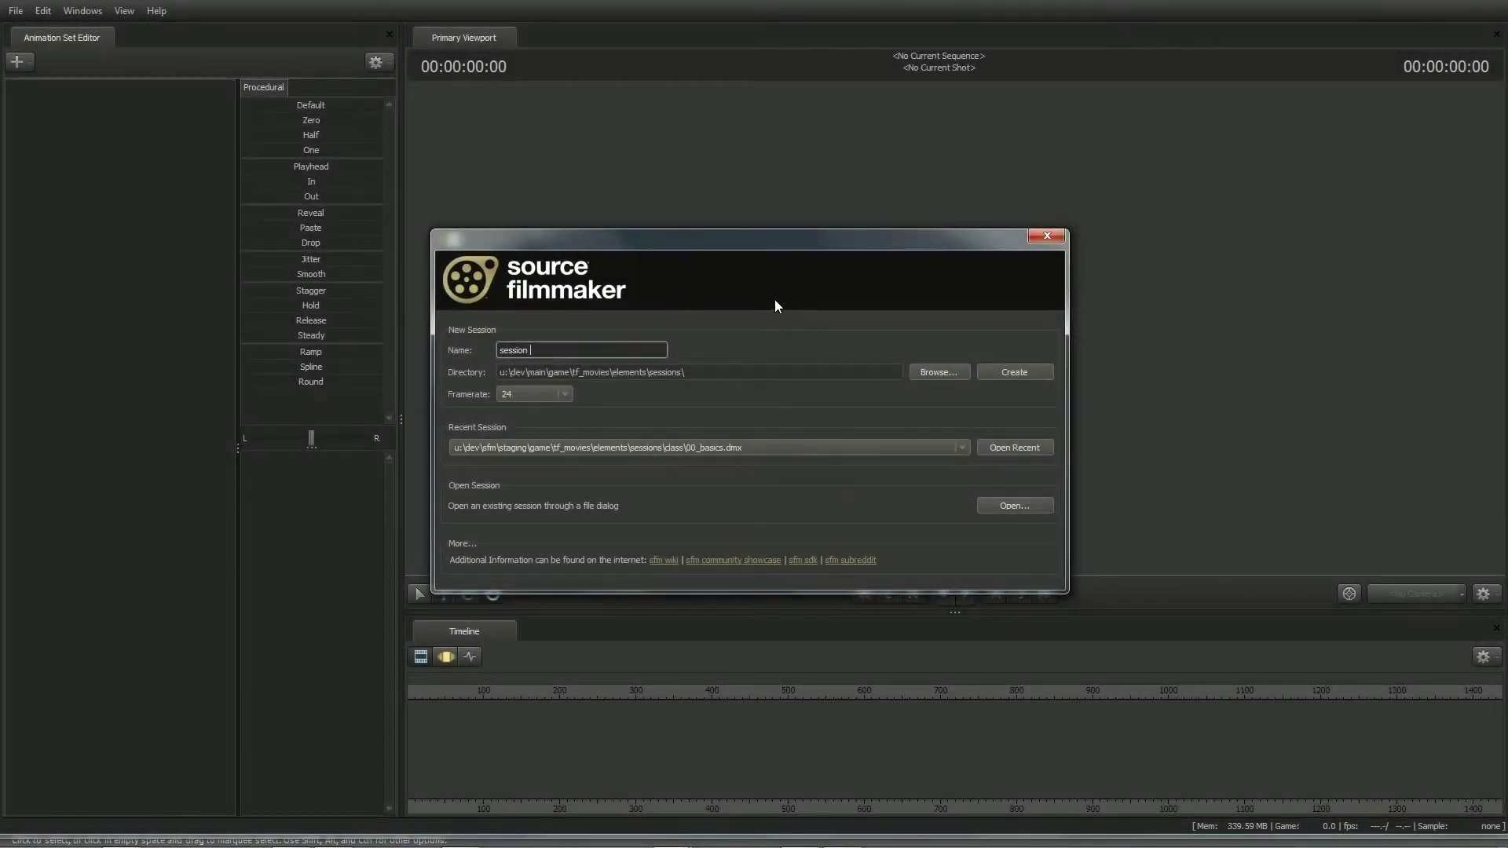
Create a new session named "session" at a framerate of 24
drag(743, 239, 797, 226)
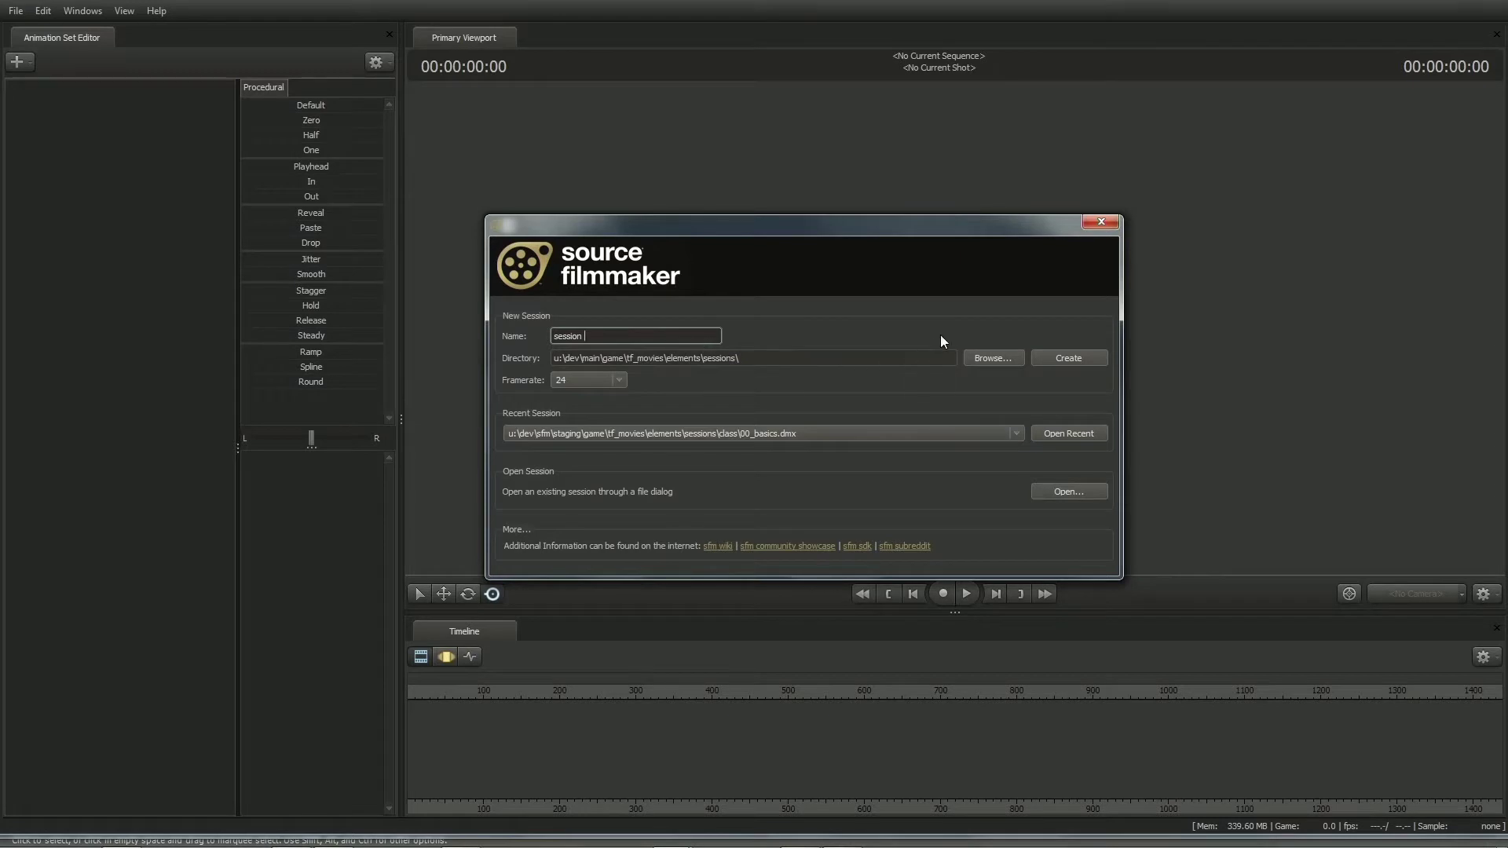
click(1067, 358)
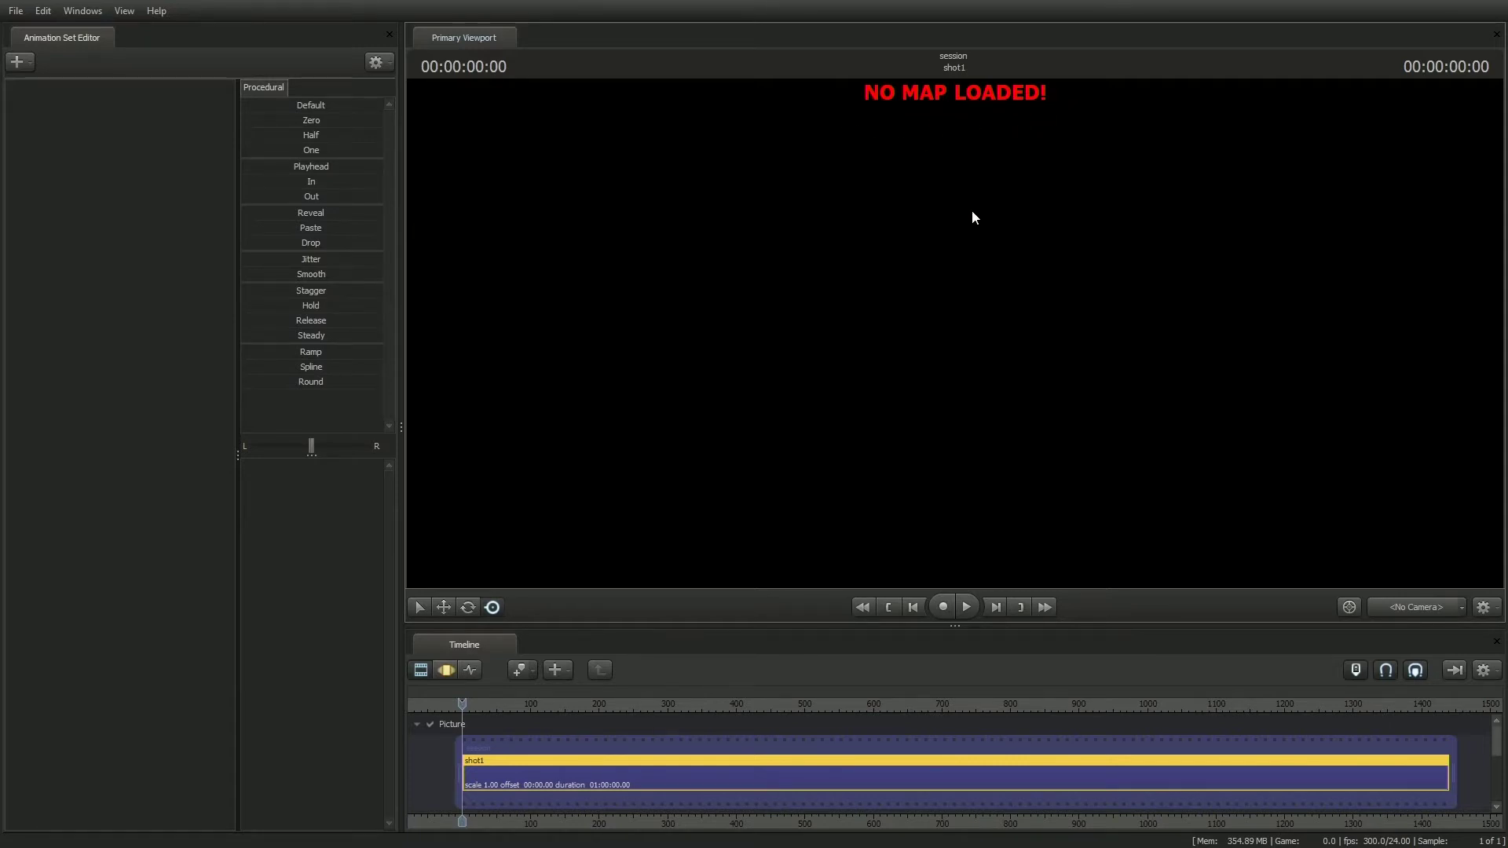
Load the cp_mountainlab.bsp map into the session, filtering the map list across all mods by "moun"
right_click(892, 239)
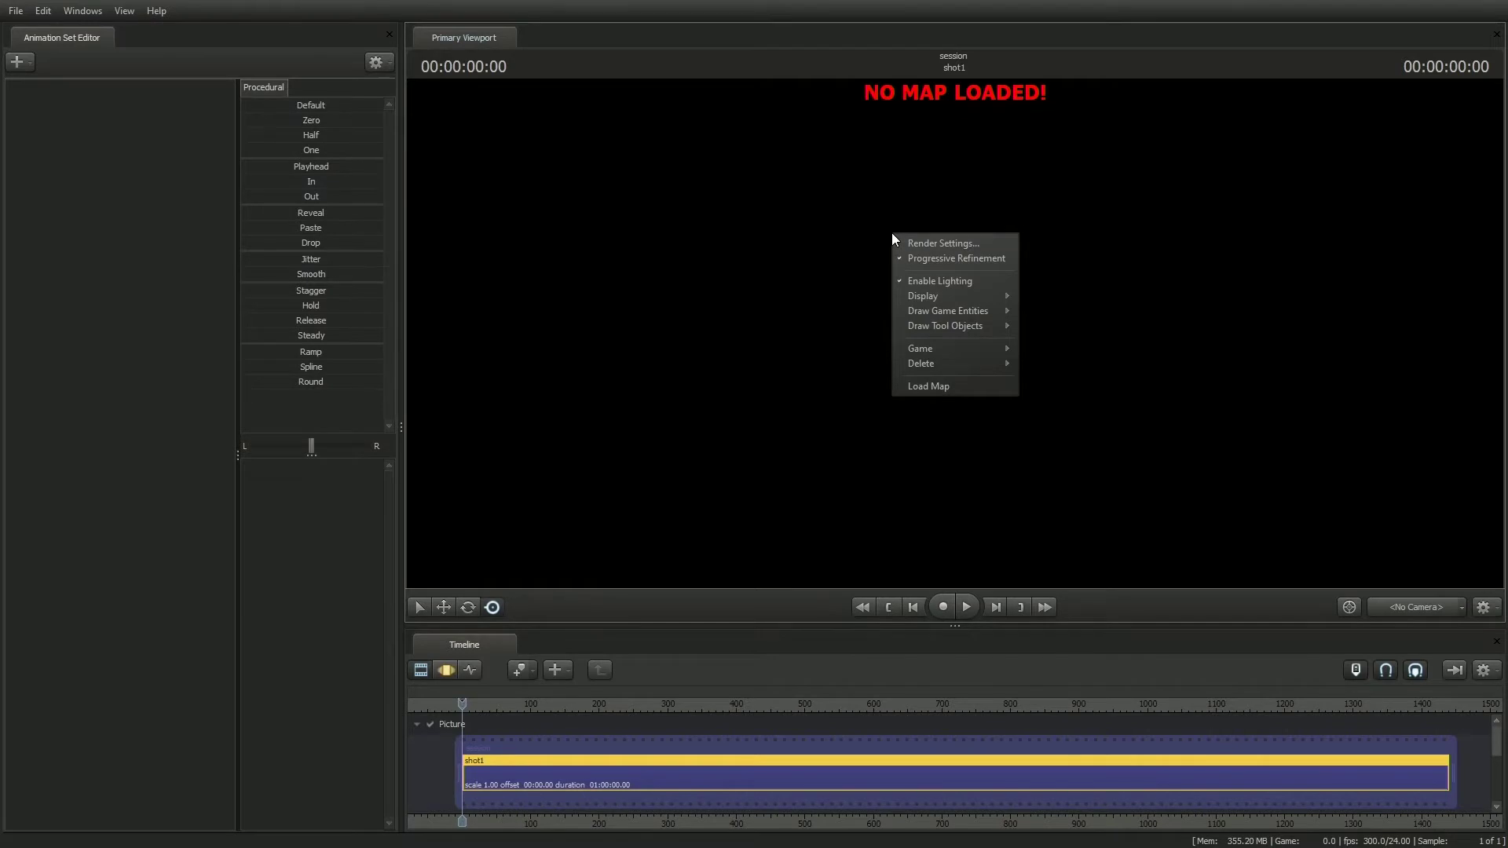
click(913, 387)
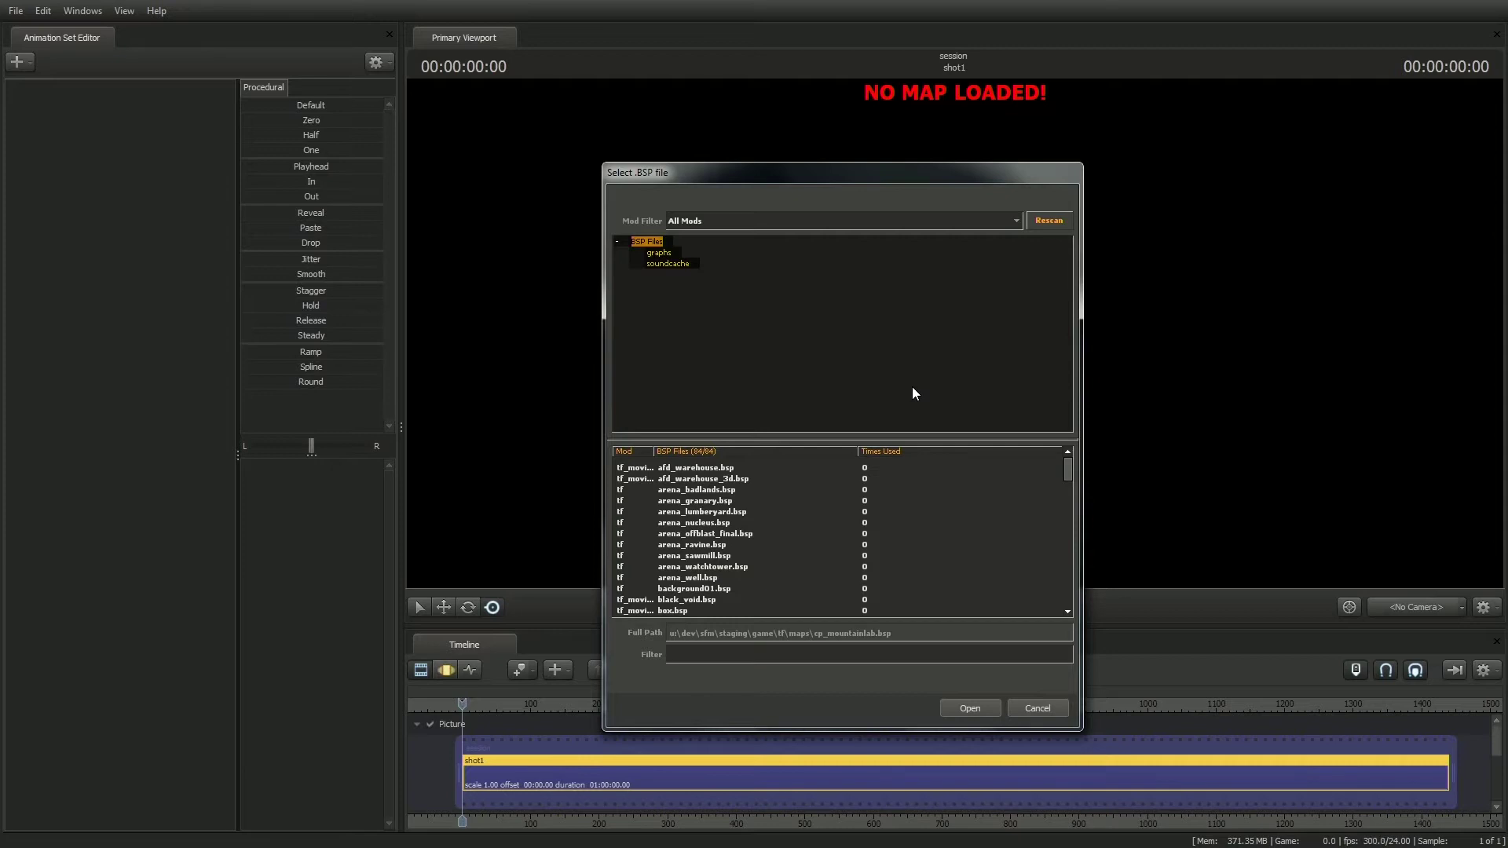
click(836, 221)
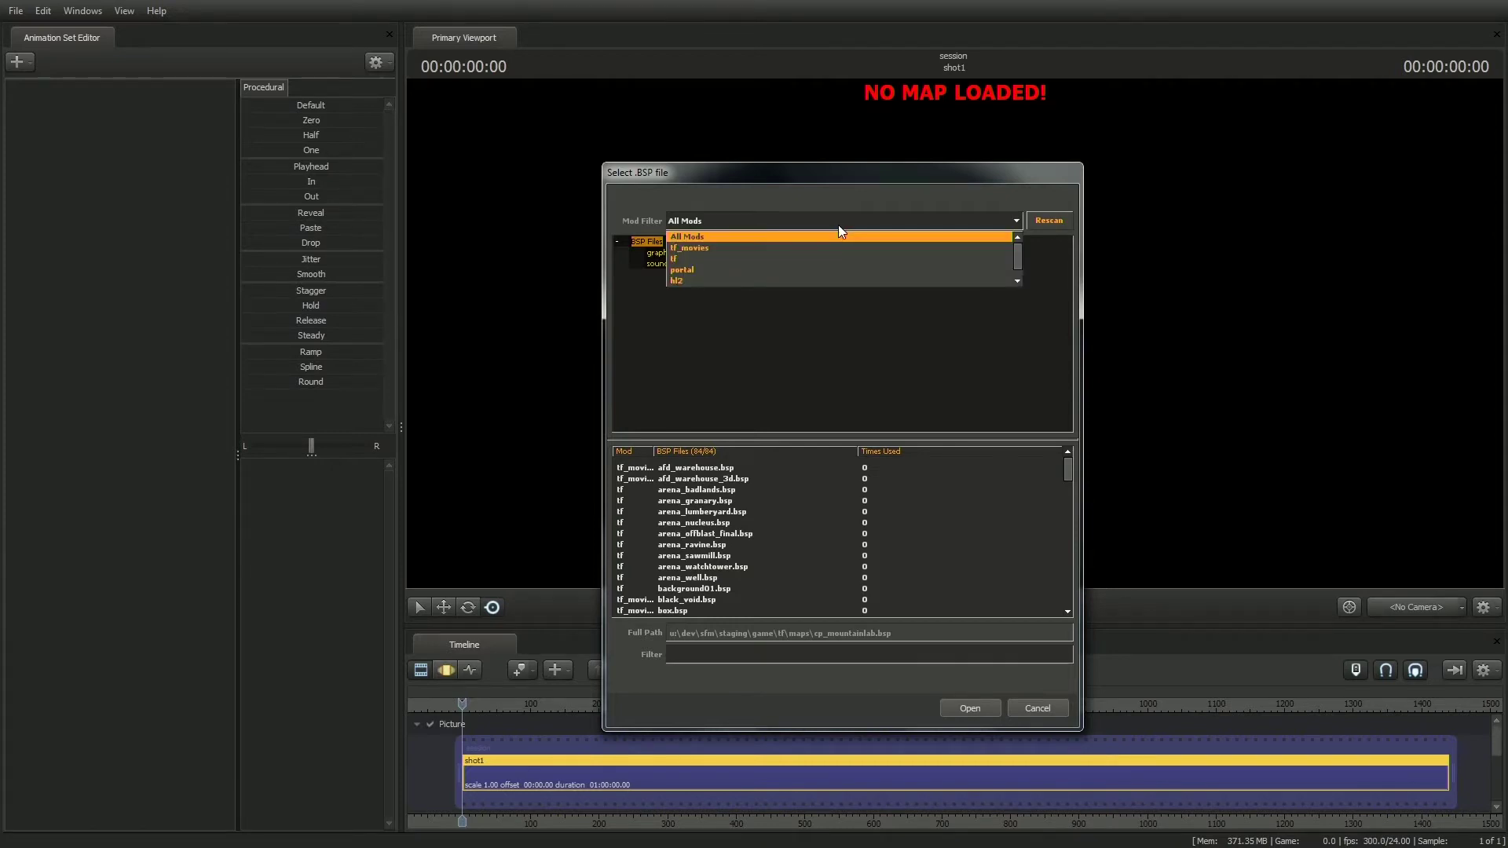
click(825, 238)
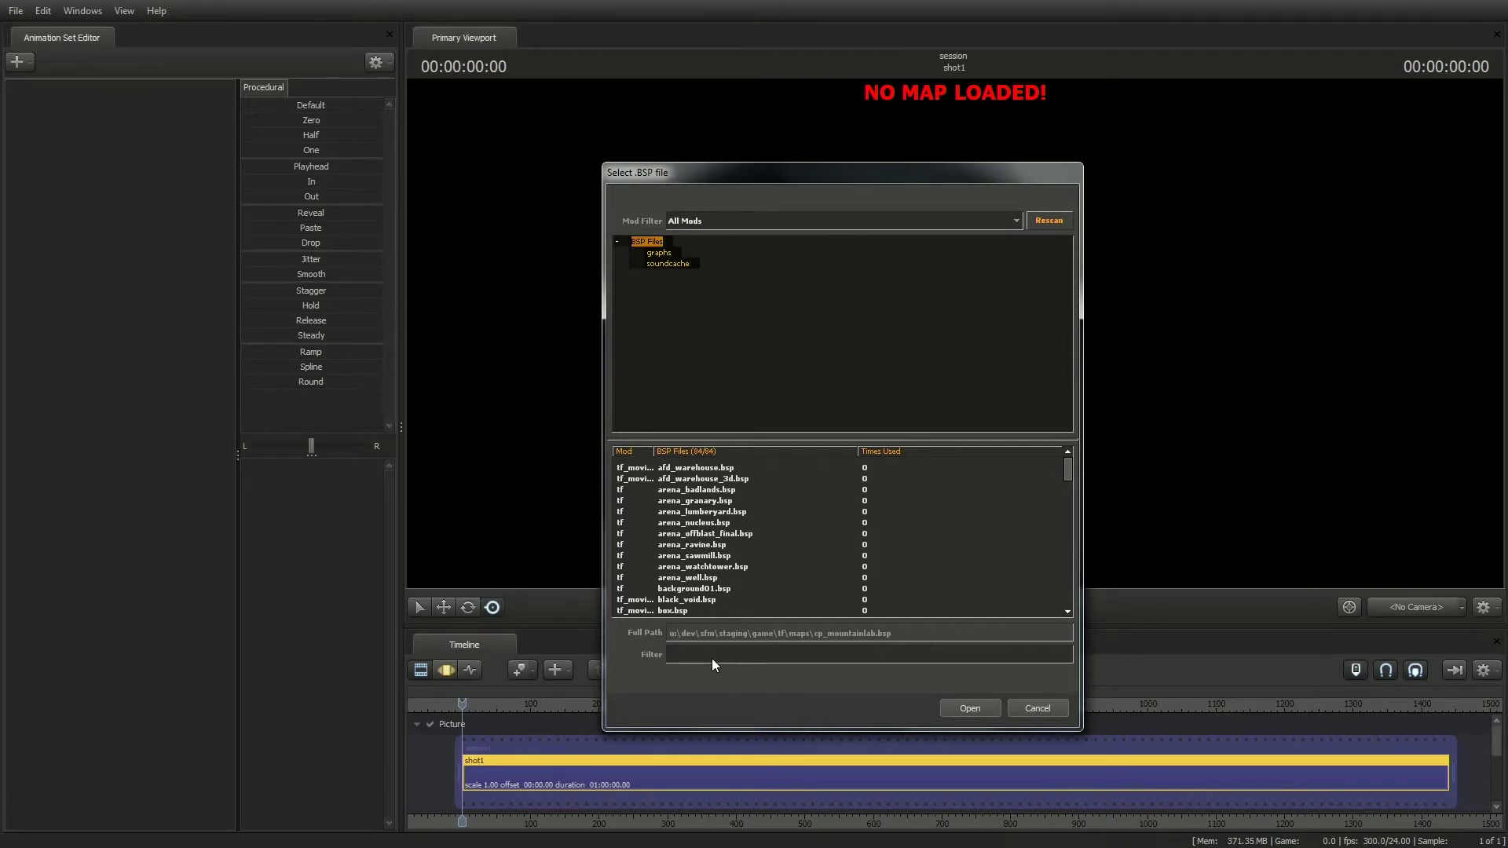
click(756, 655)
text(moun)
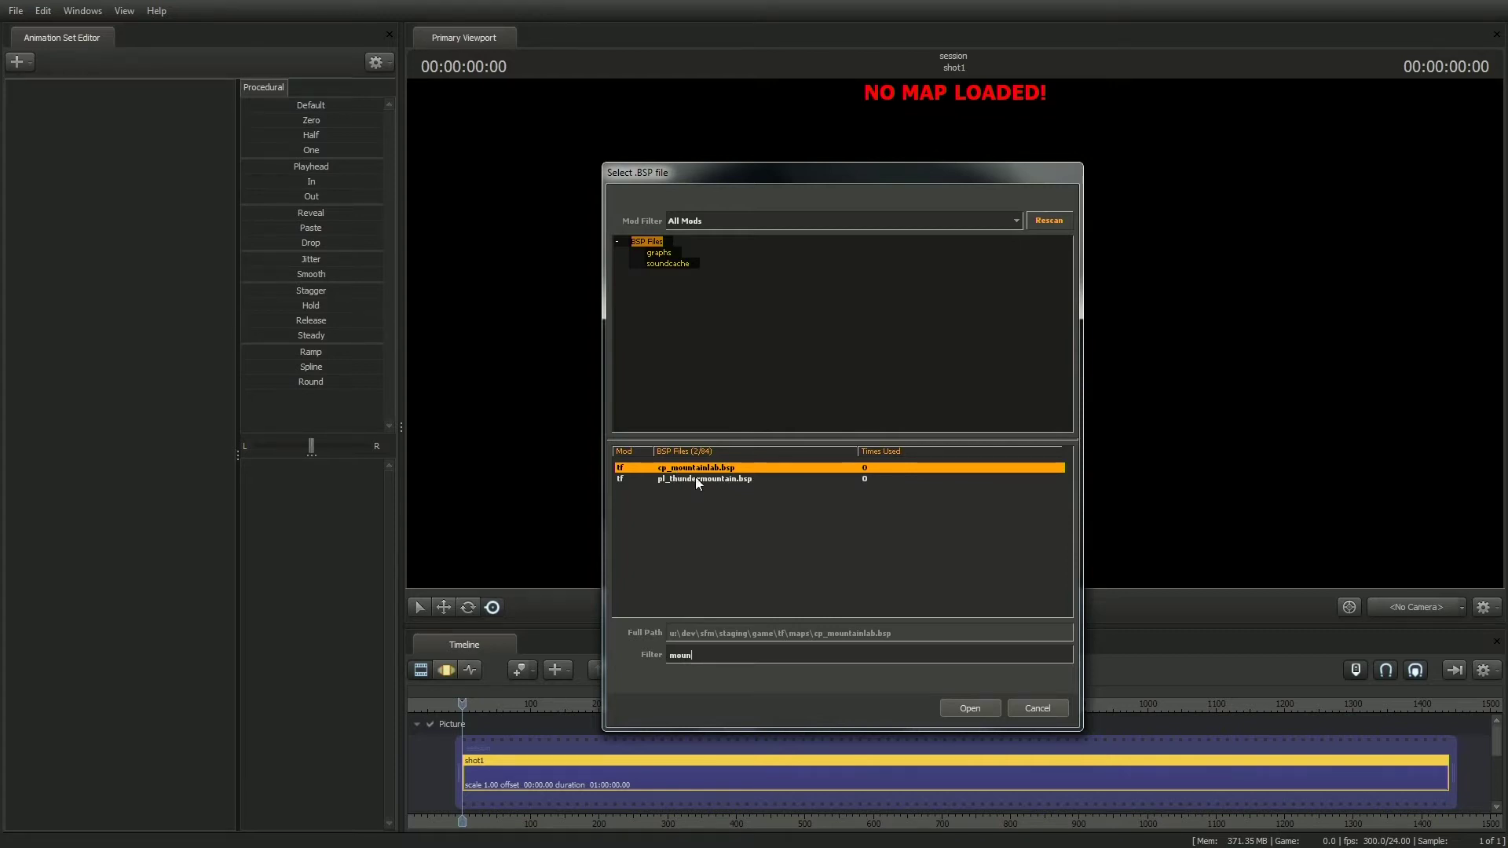
click(968, 709)
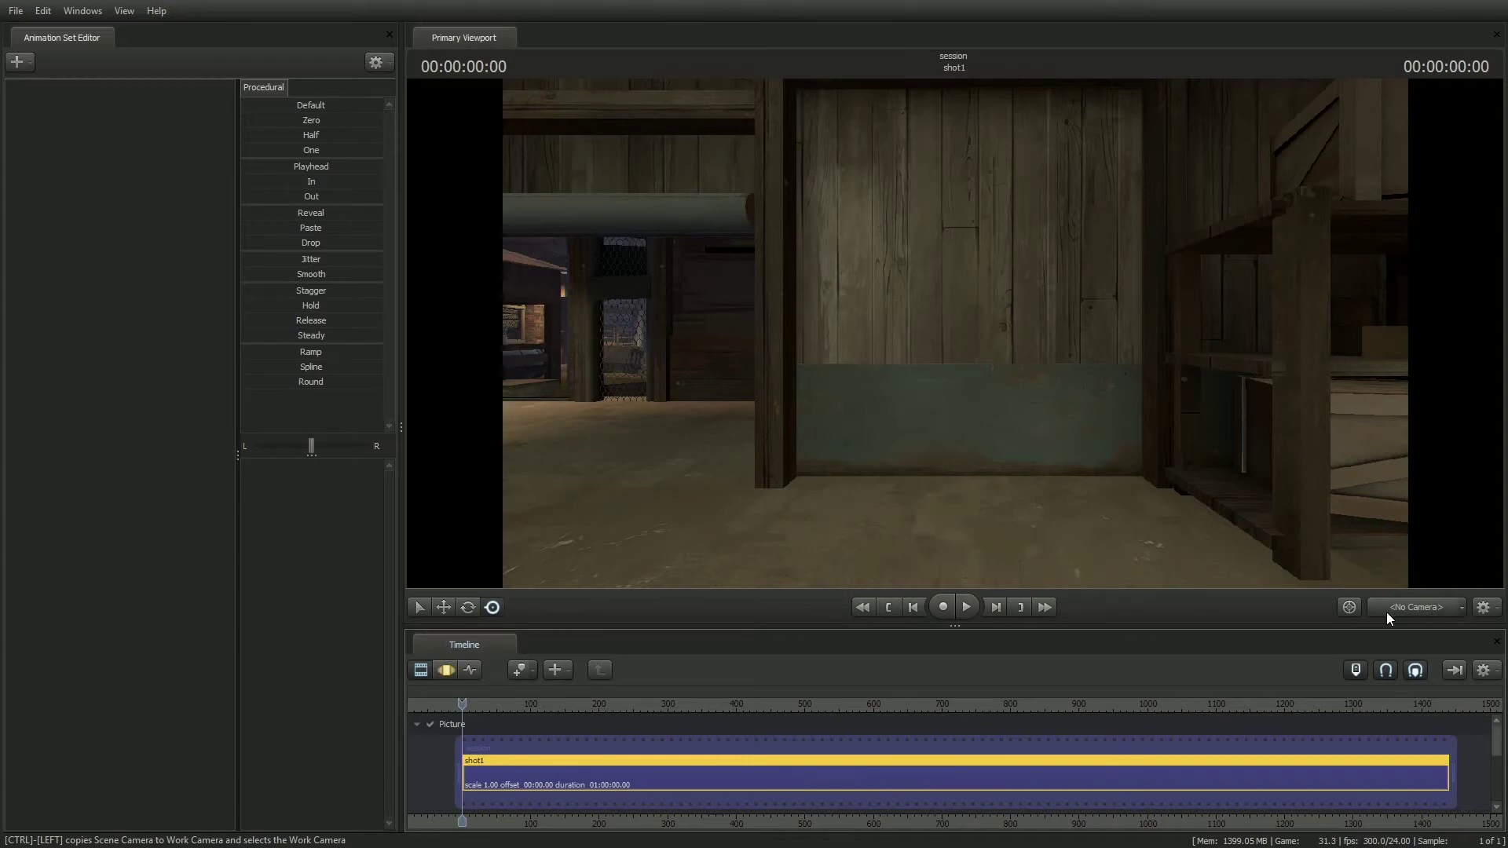
Add a new scene camera to the shot
click(1462, 610)
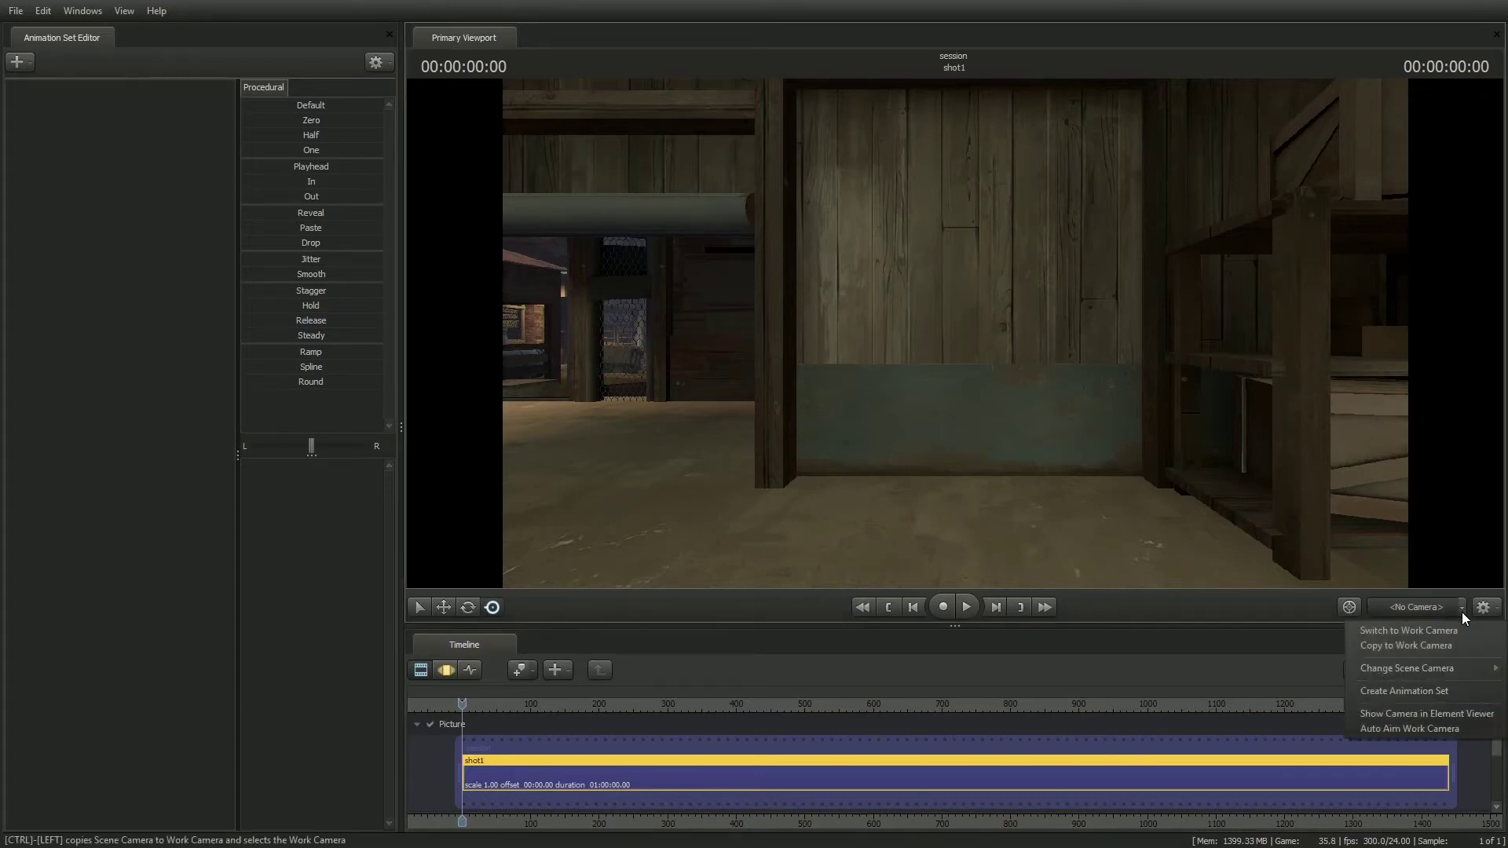
mouse_move(1422, 671)
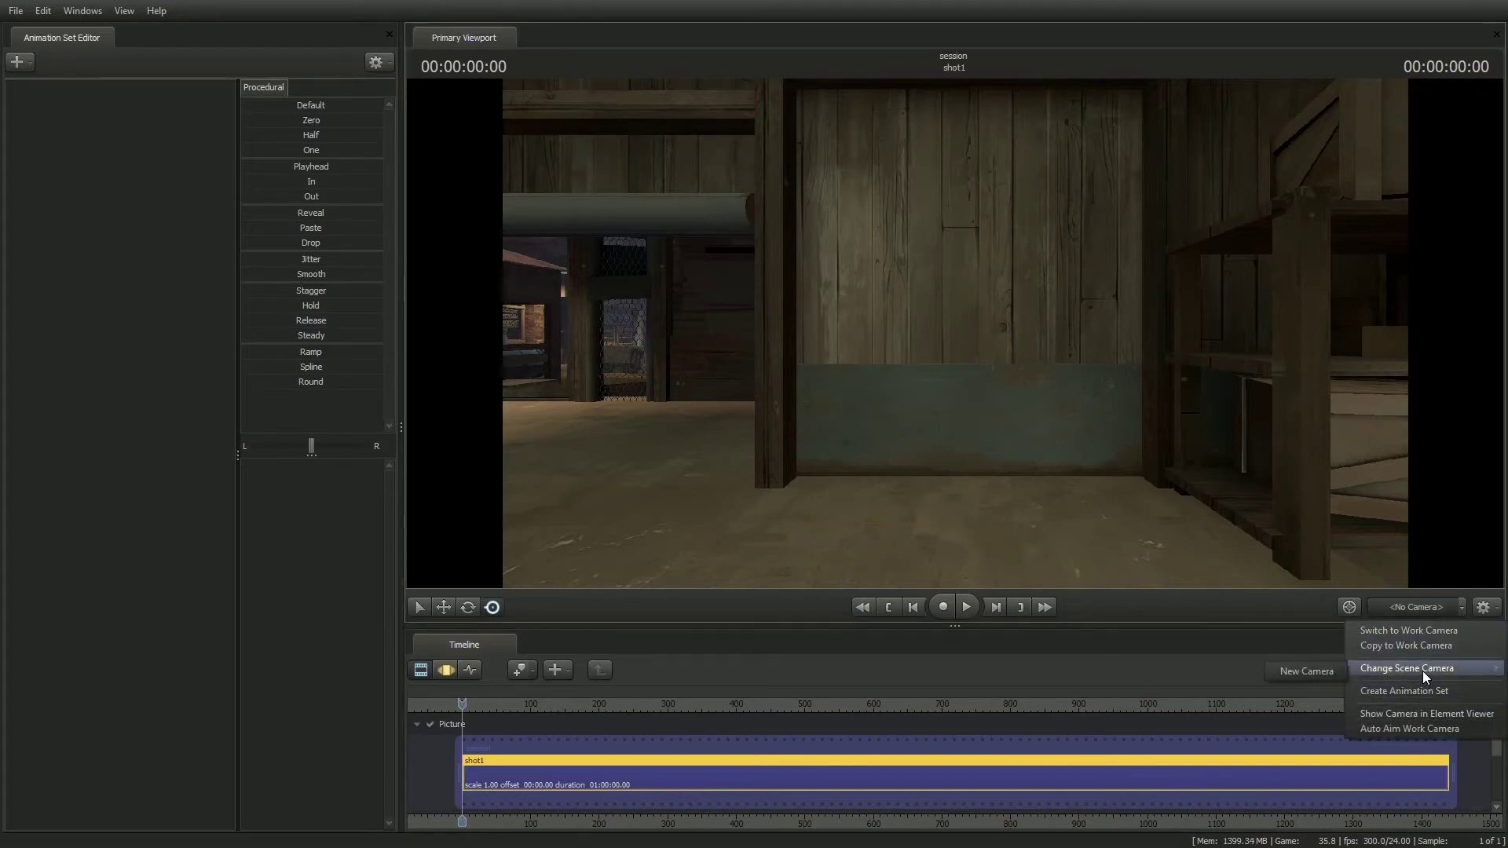
click(1321, 672)
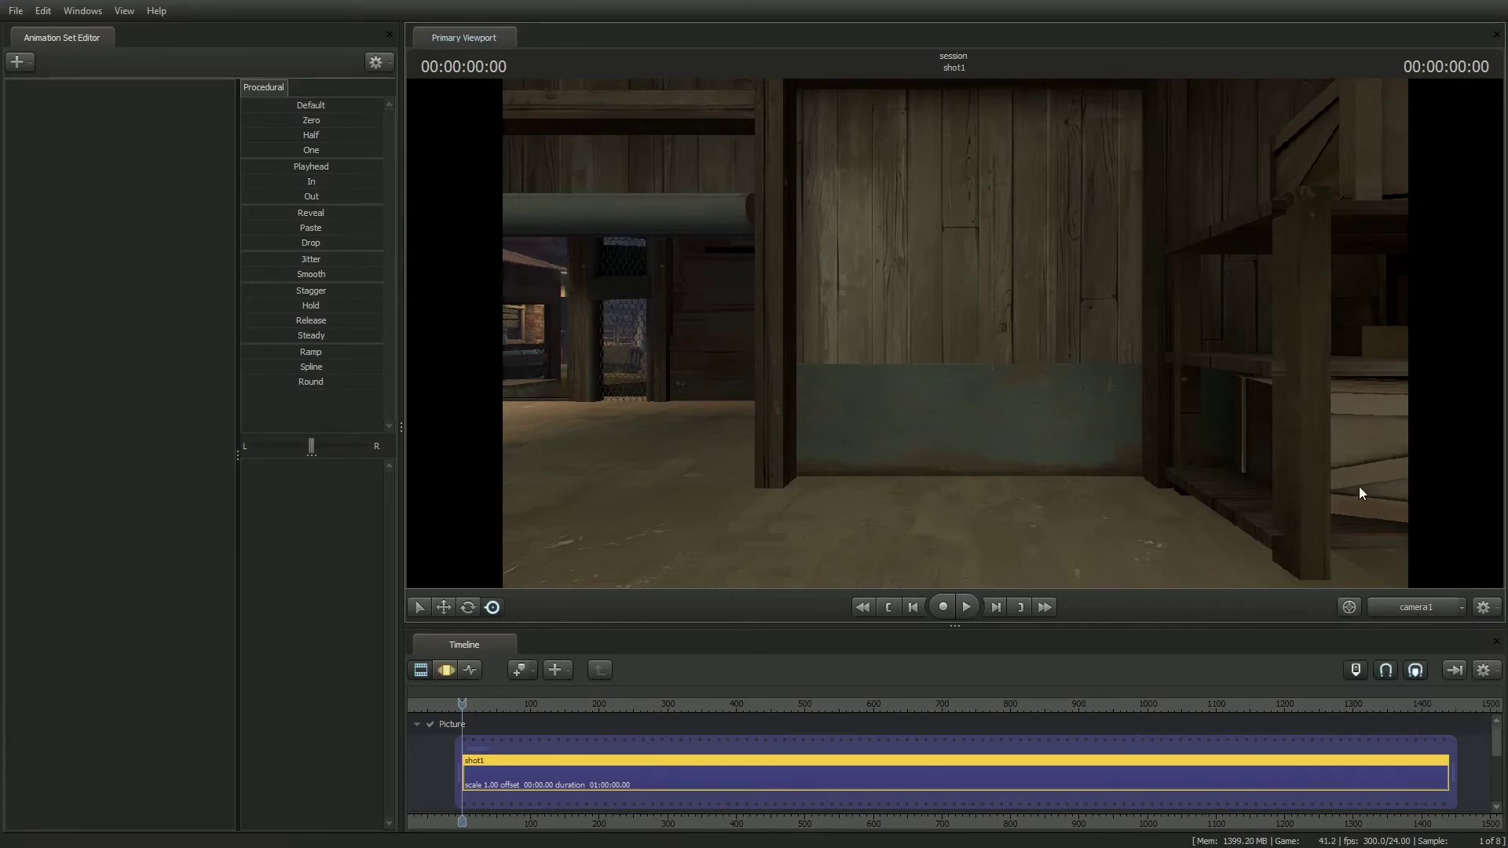
Fly camera1 out of the wooden shed into the yard with the stacked concrete pipes
drag(934, 305, 1336, 310)
key(s)
drag(956, 334, 421, 226)
key(w)
key(w)
key(w)
drag(956, 334, 791, 333)
key(s)
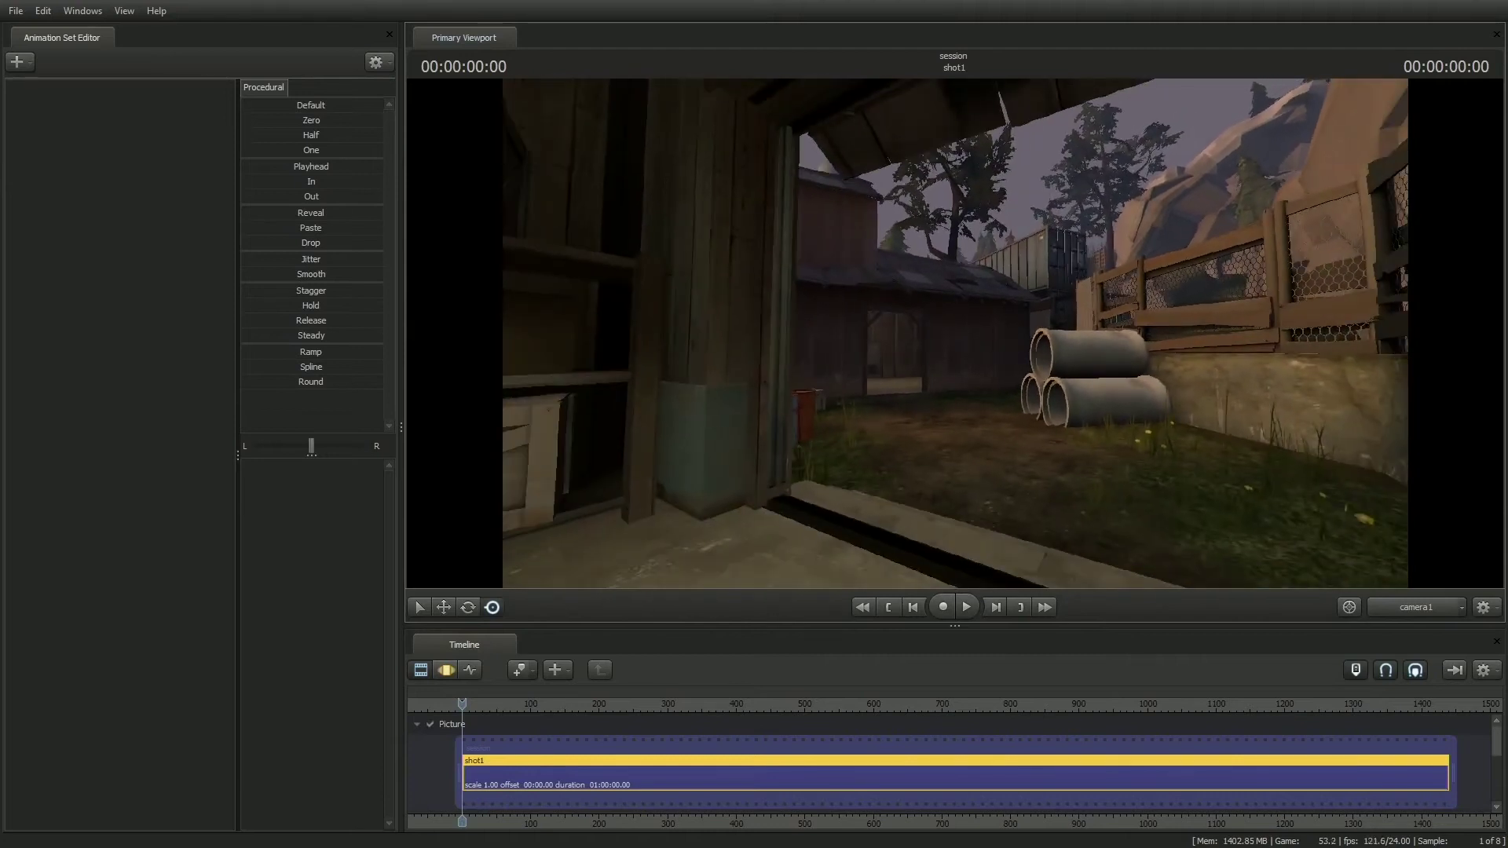
key(w)
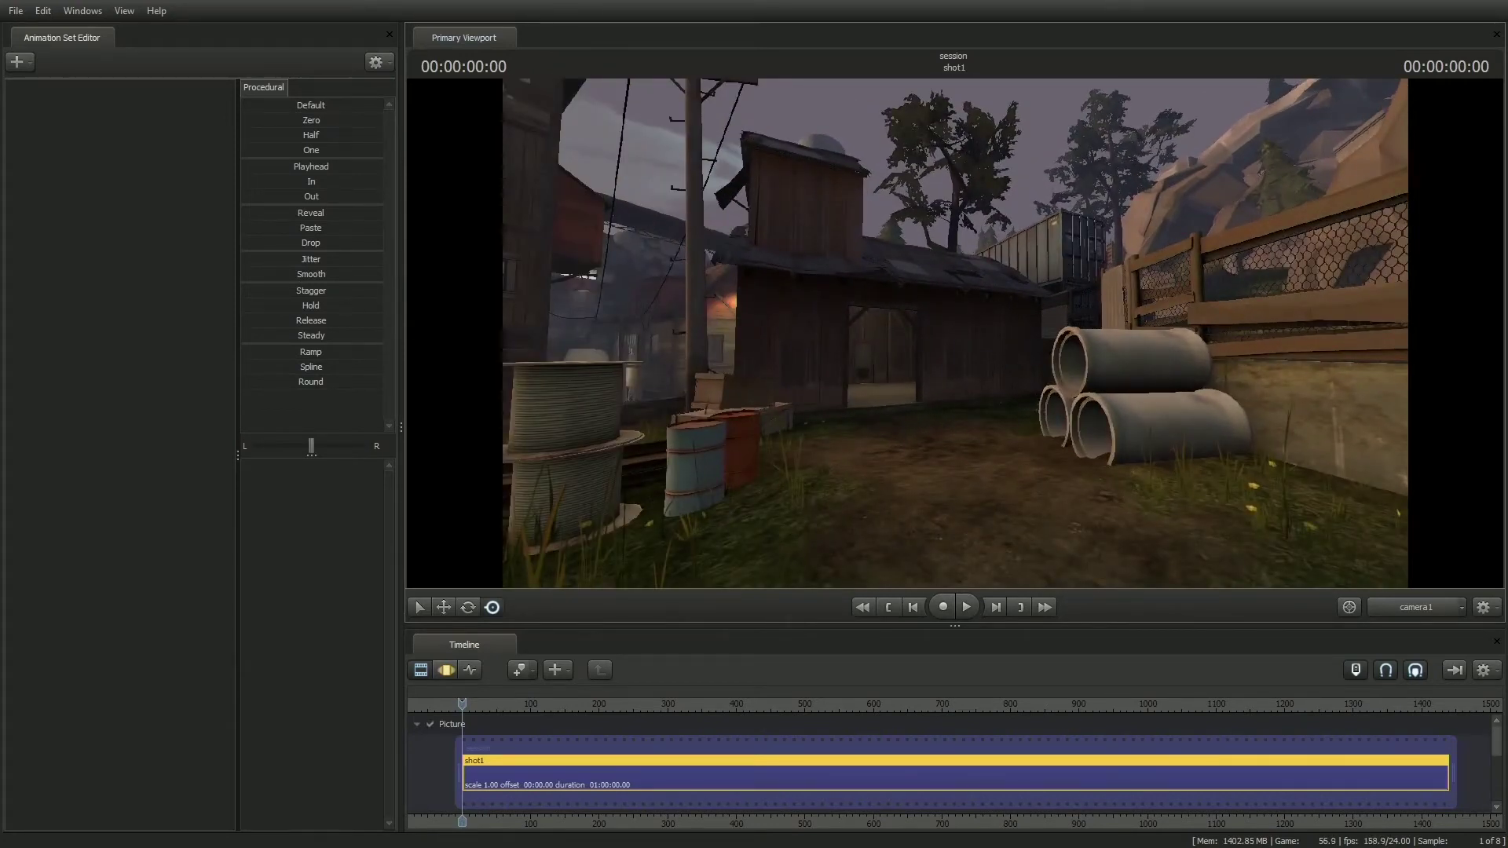
key(w)
Fly camera1 above the yard near the Jenkin Coal Co. building, raising and lowering it and turning to view the map
drag(956, 333, 603, 309)
key(z)
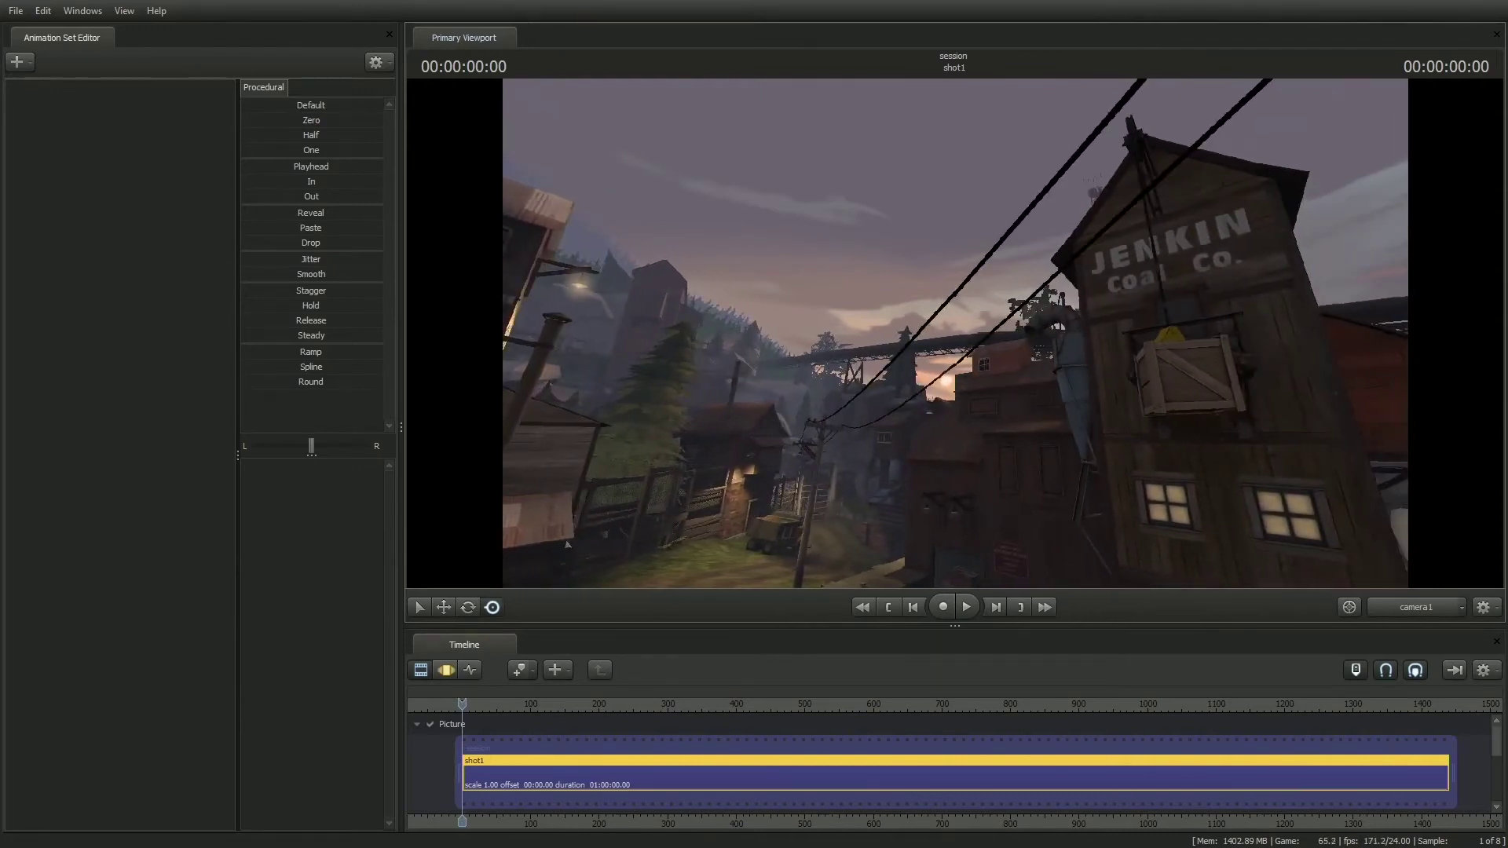
drag(956, 334, 1241, 414)
key(x)
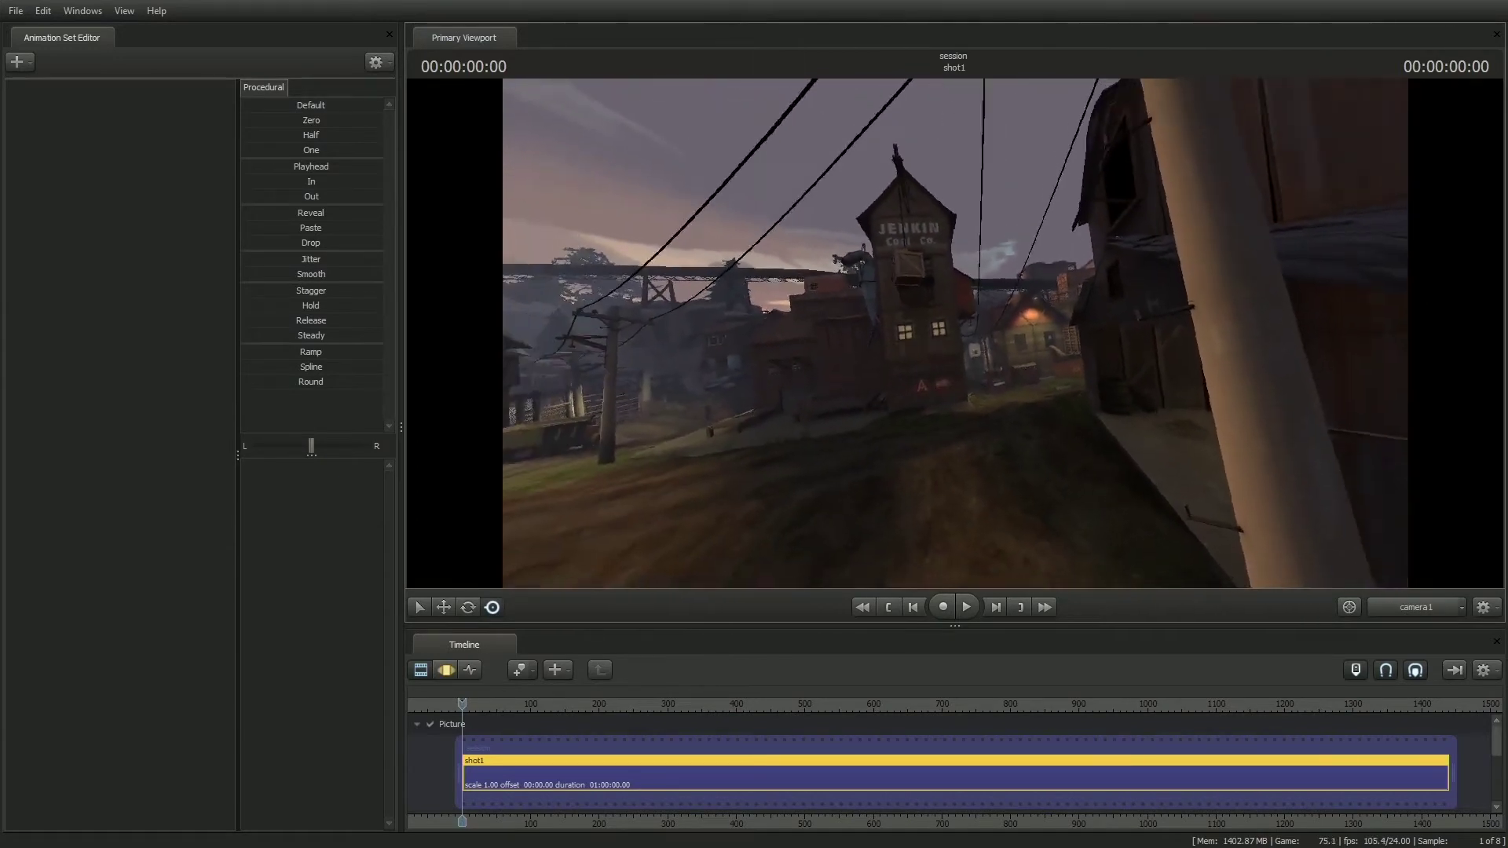
drag(956, 334, 1019, 334)
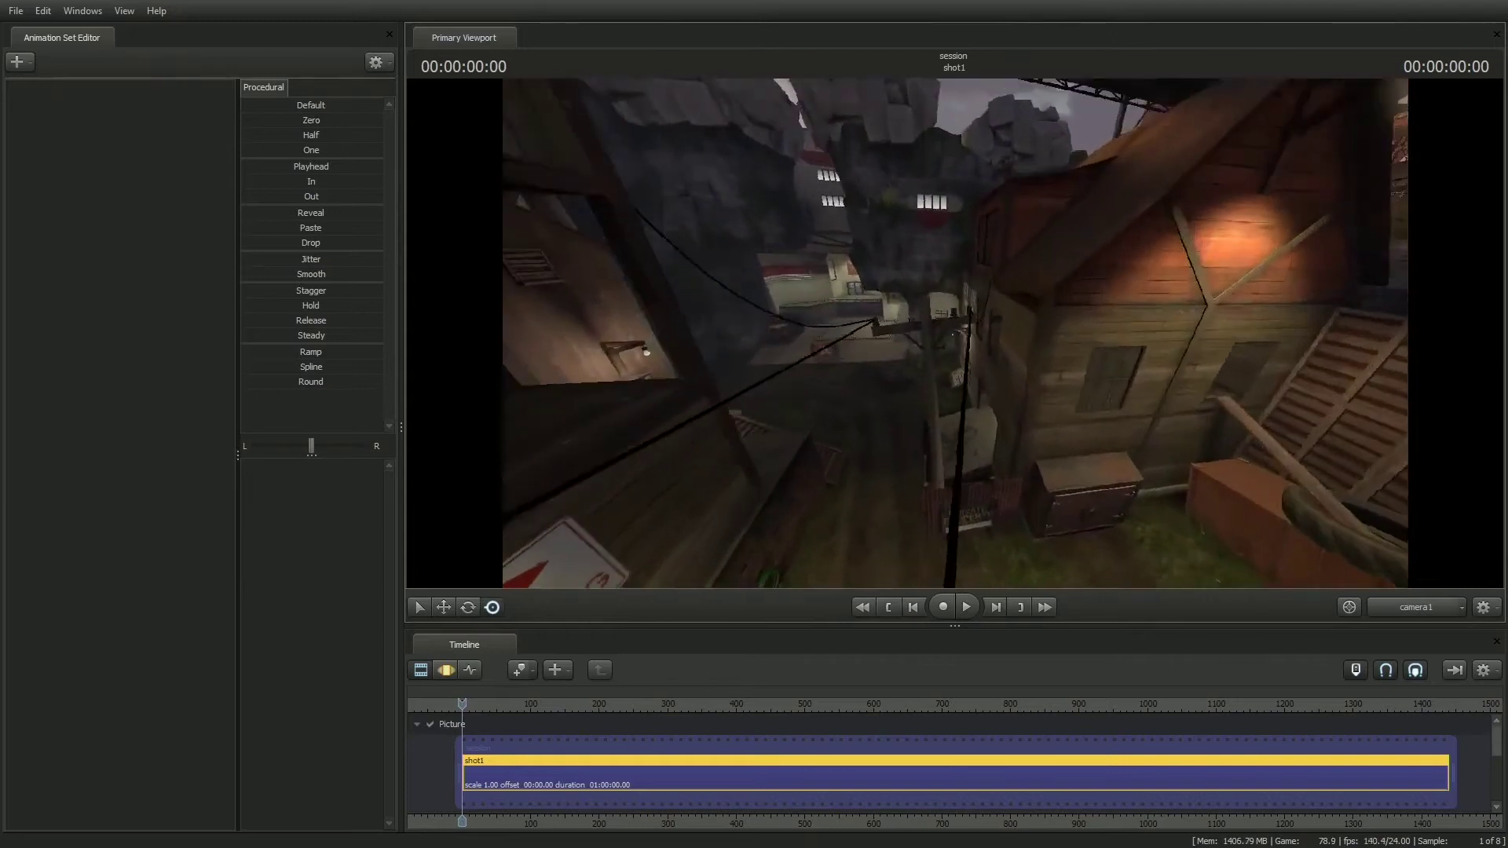
drag(956, 334, 829, 269)
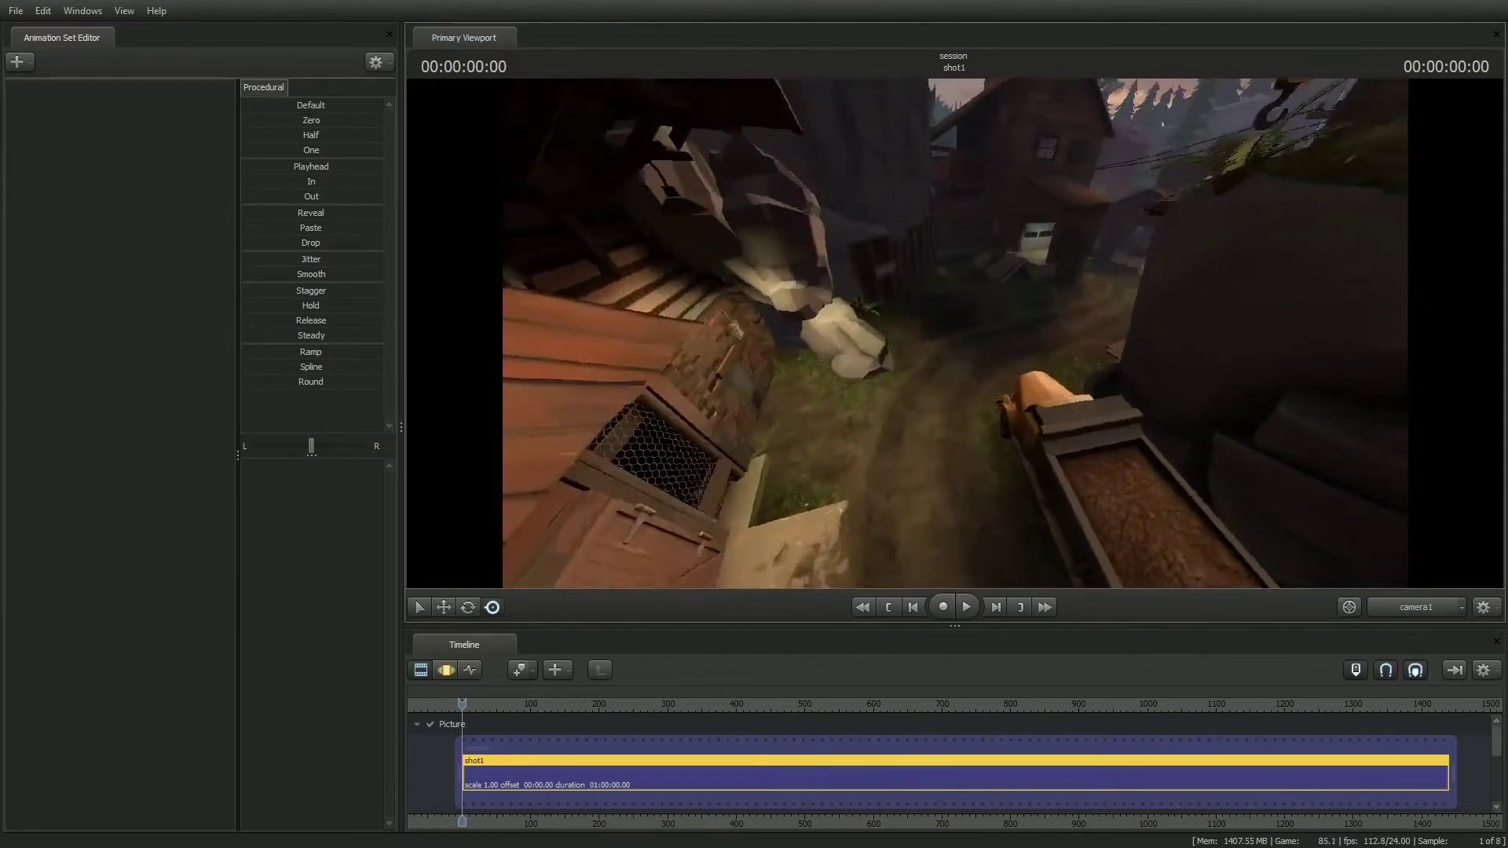
Fly camera1 down the dirt road towards the wooden staircase and the red building
drag(956, 333, 1026, 286)
key(w)
key(w)
drag(956, 333, 1003, 303)
key(w)
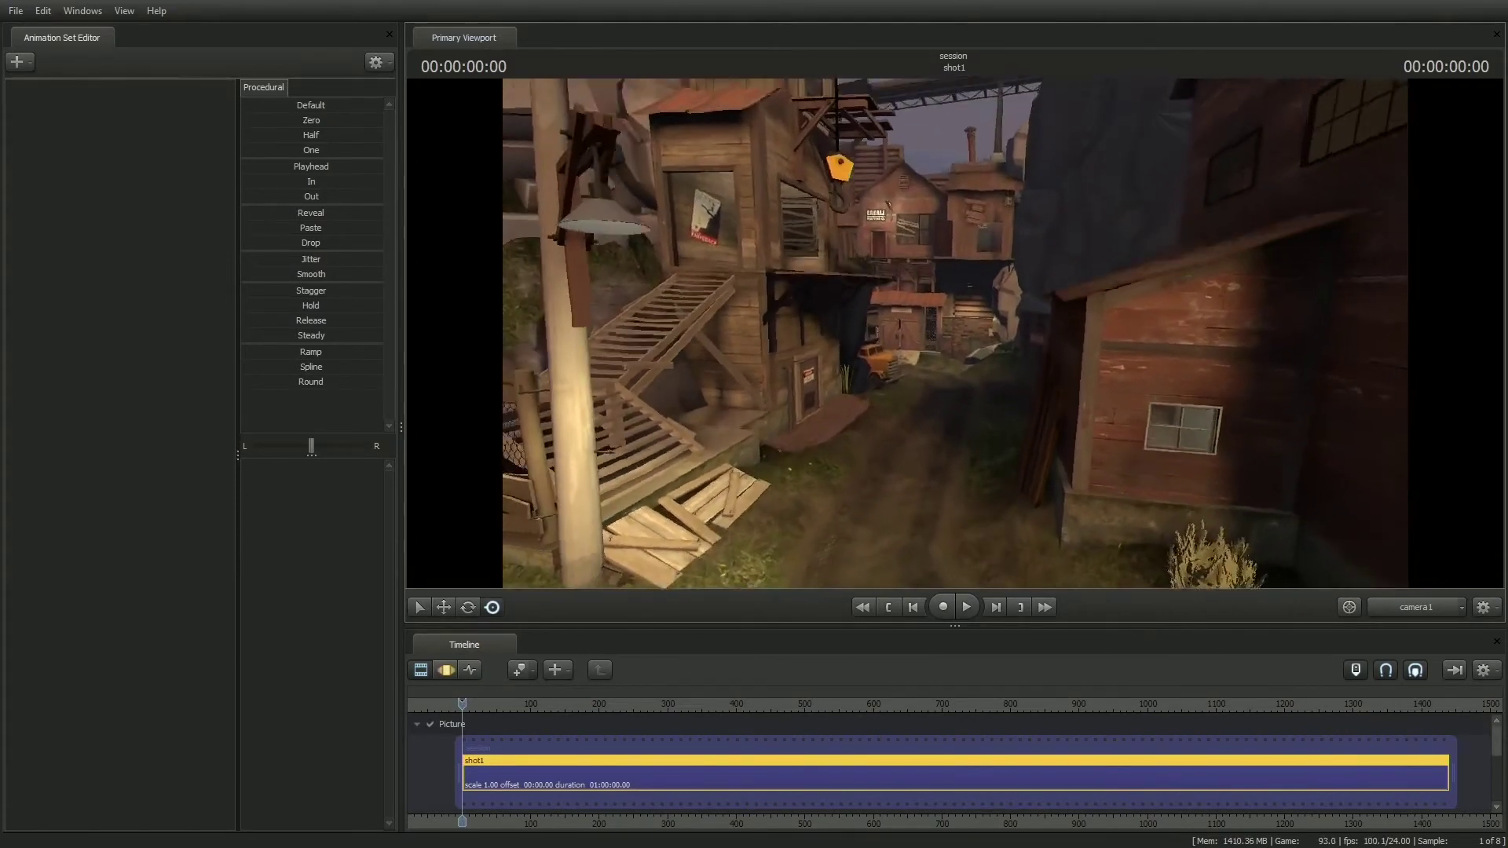
key(w)
Move camera1 vertically and forward to bring it close to the lamp hanging from the wooden pole
drag(956, 333, 880, 301)
drag(1100, 315, 1108, 139)
key(z)
key(x)
key(w)
key(z)
key(x)
key(w)
key(w)
drag(942, 334, 941, 334)
drag(1062, 301, 1063, 300)
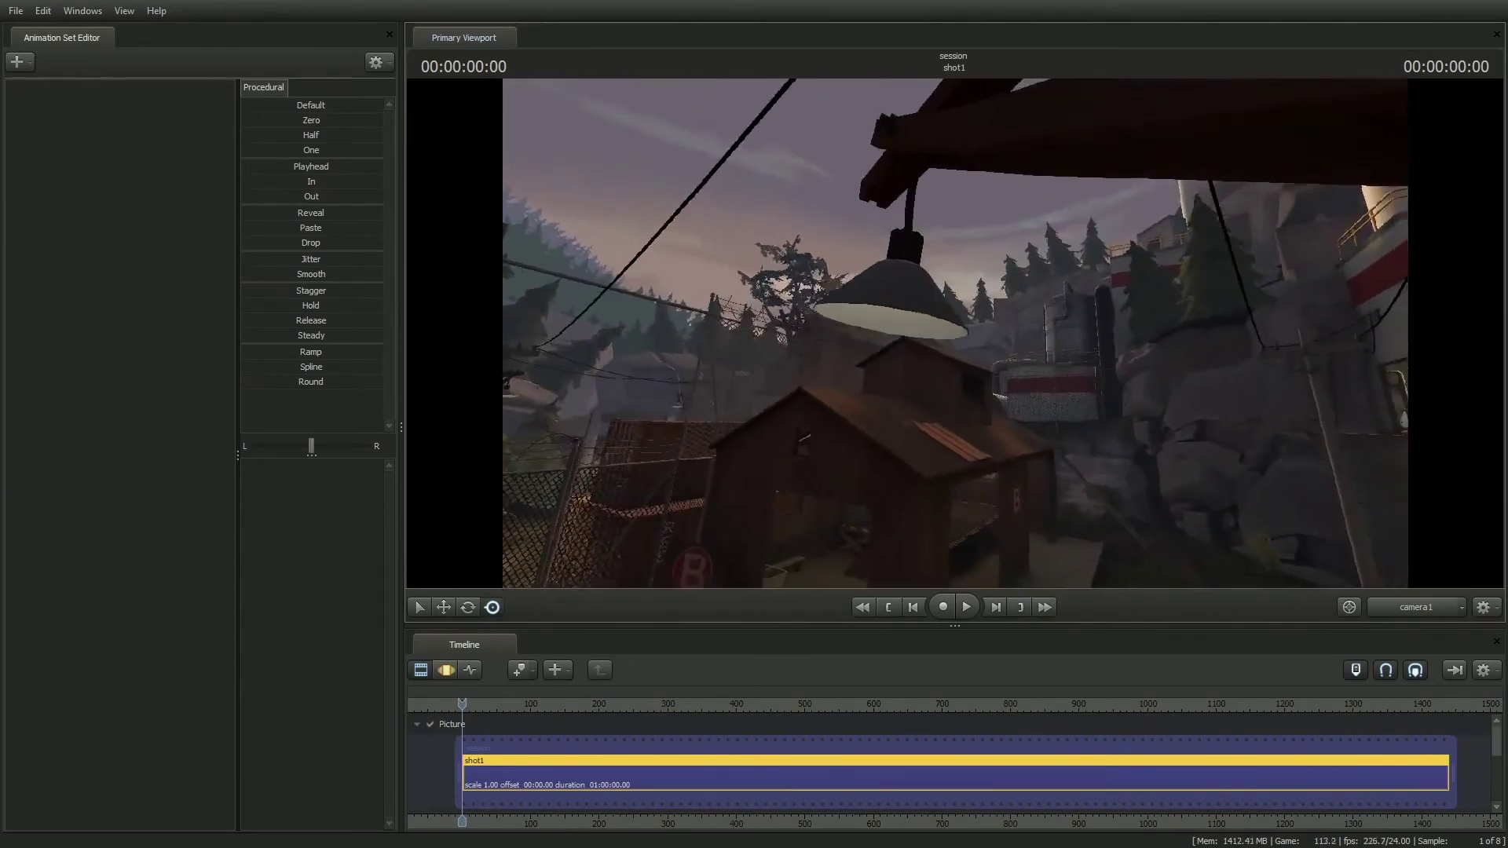
Orbit camera1 around the hanging lamp and adjust its distance to view the lamp from several sides
alt+drag(905, 333, 1139, 334)
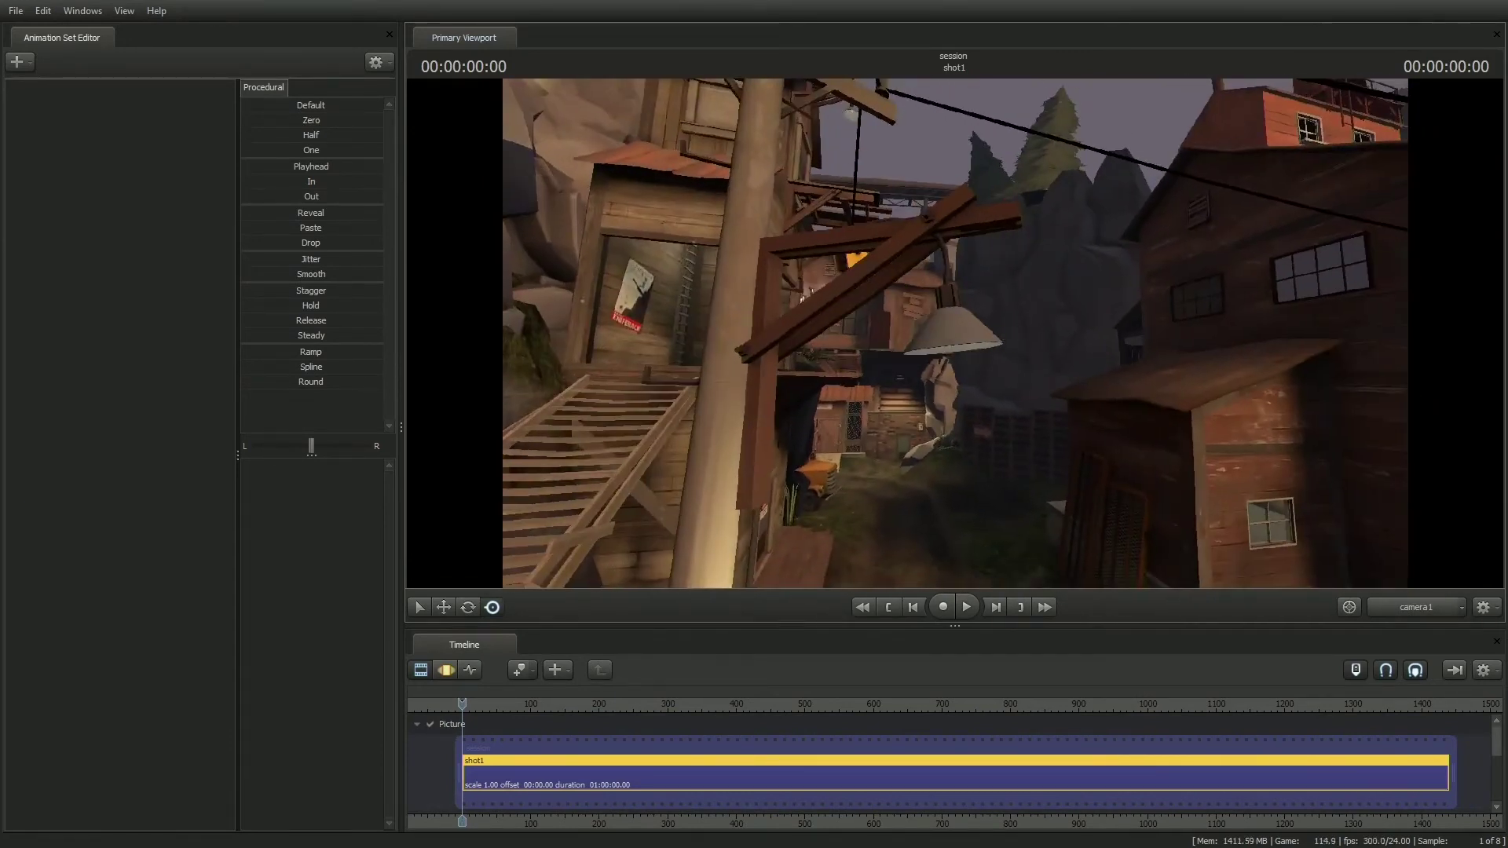
drag(955, 333, 904, 351)
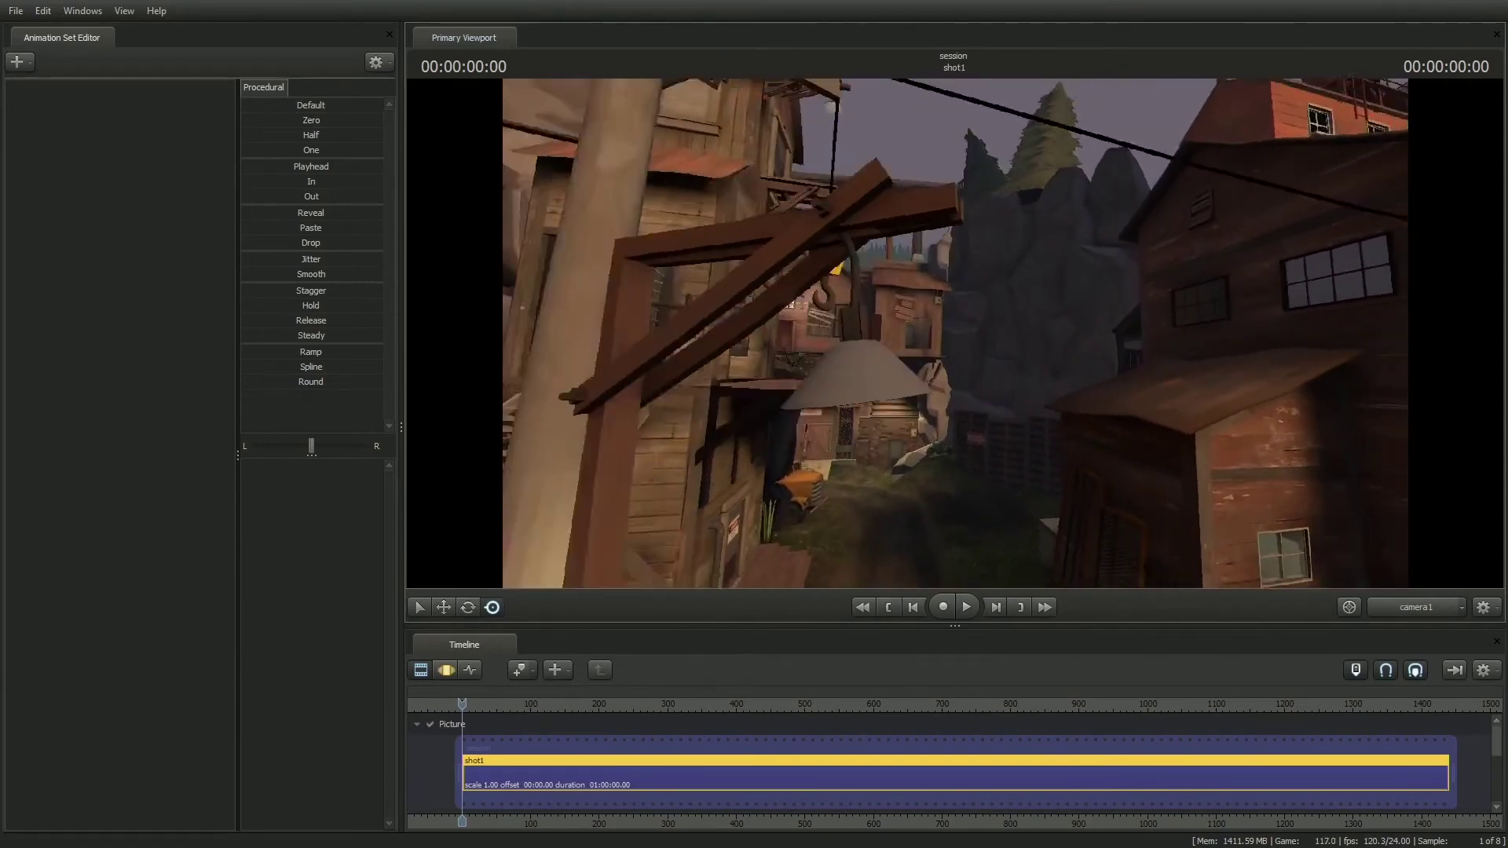
mouse_move(1012, 322)
alt+right_down()
mouse_move(933, 322)
mouse_move(1013, 322)
alt+right_up()
alt+drag(1013, 322, 986, 355)
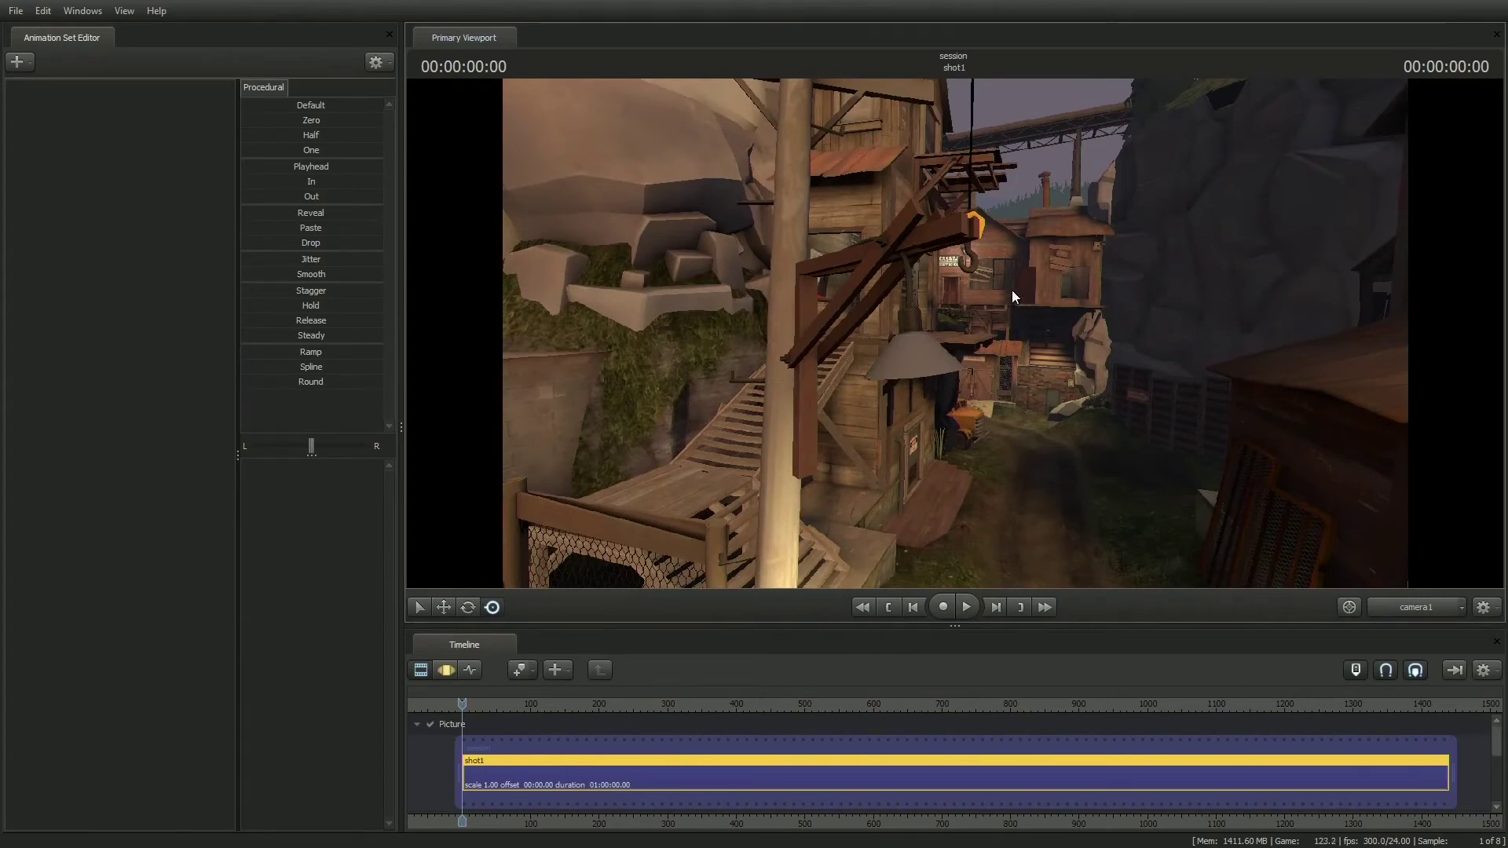
alt+drag(1028, 282, 943, 260)
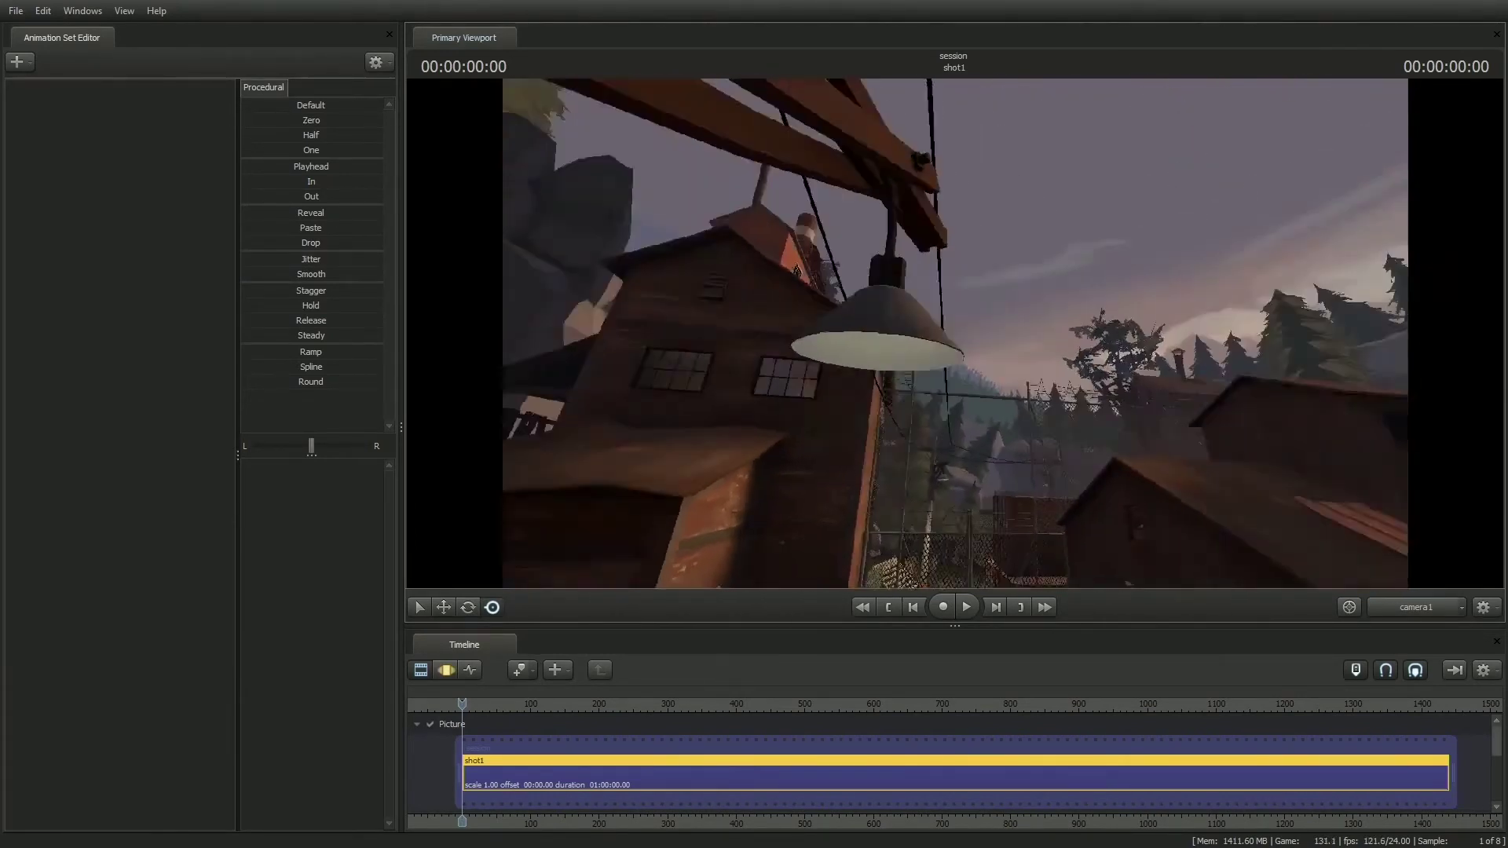
alt+drag(707, 307, 848, 447)
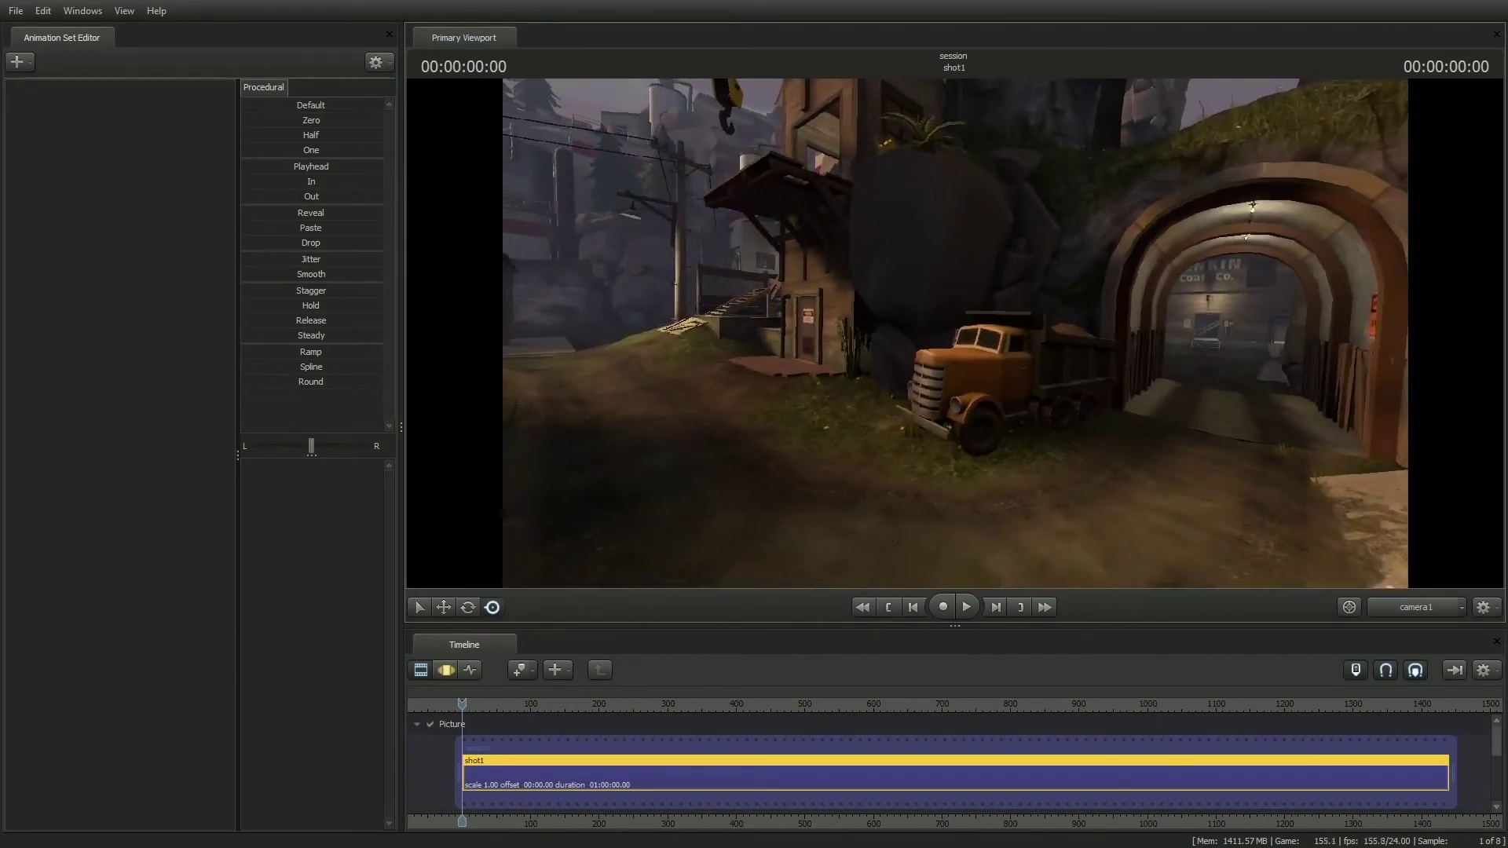
Frame camera1 on the orange truck beside the tunnel entrance, seen from the dirt road
drag(956, 334, 1005, 475)
key(s)
key(w)
key(s)
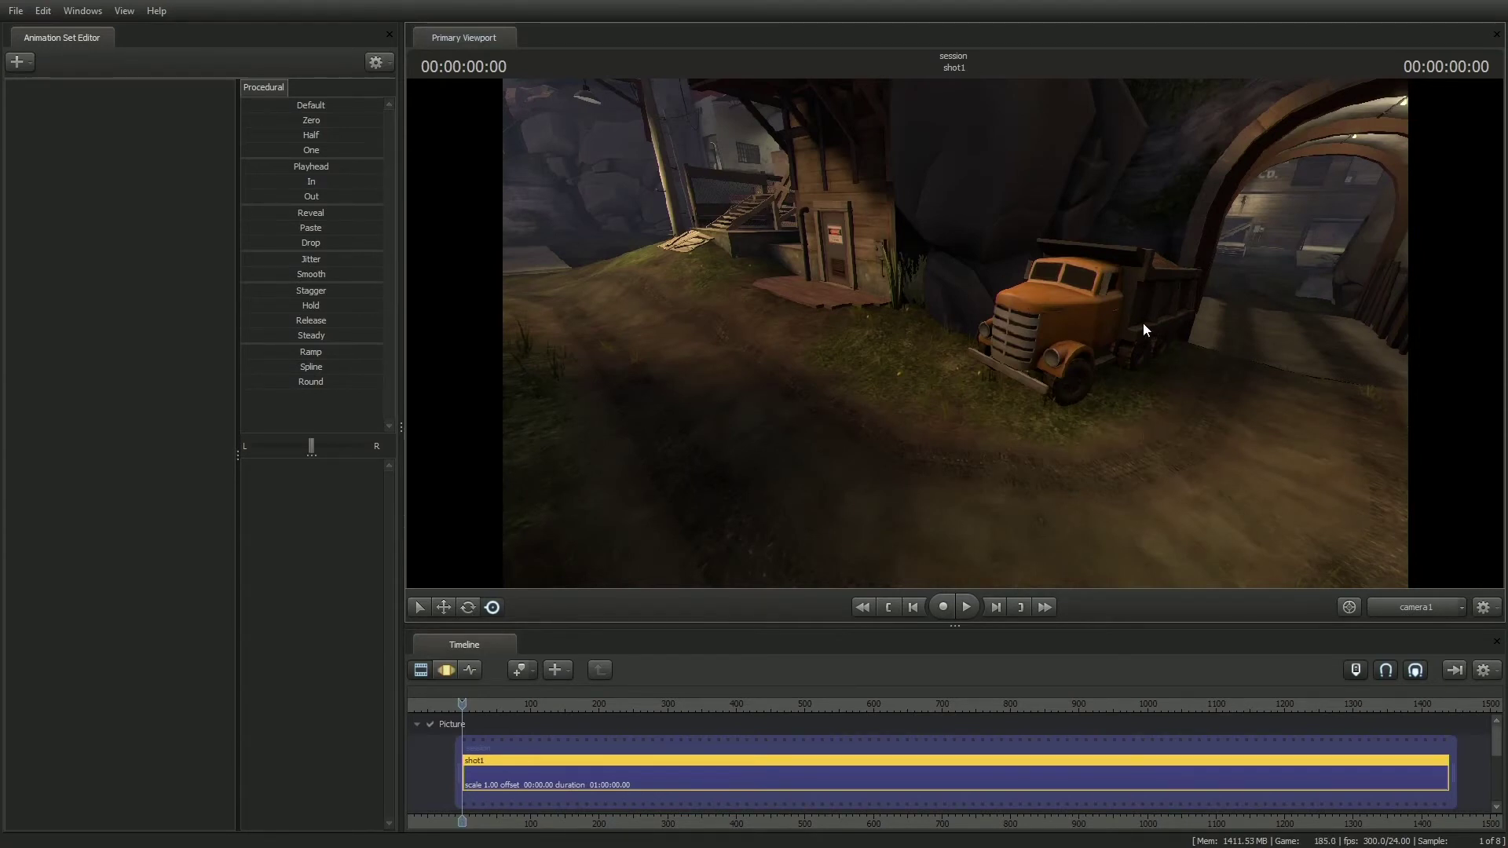
Switch to the work camera and fly it down beside the orange truck's front wheel
click(1420, 606)
key(w)
drag(1151, 338, 1377, 532)
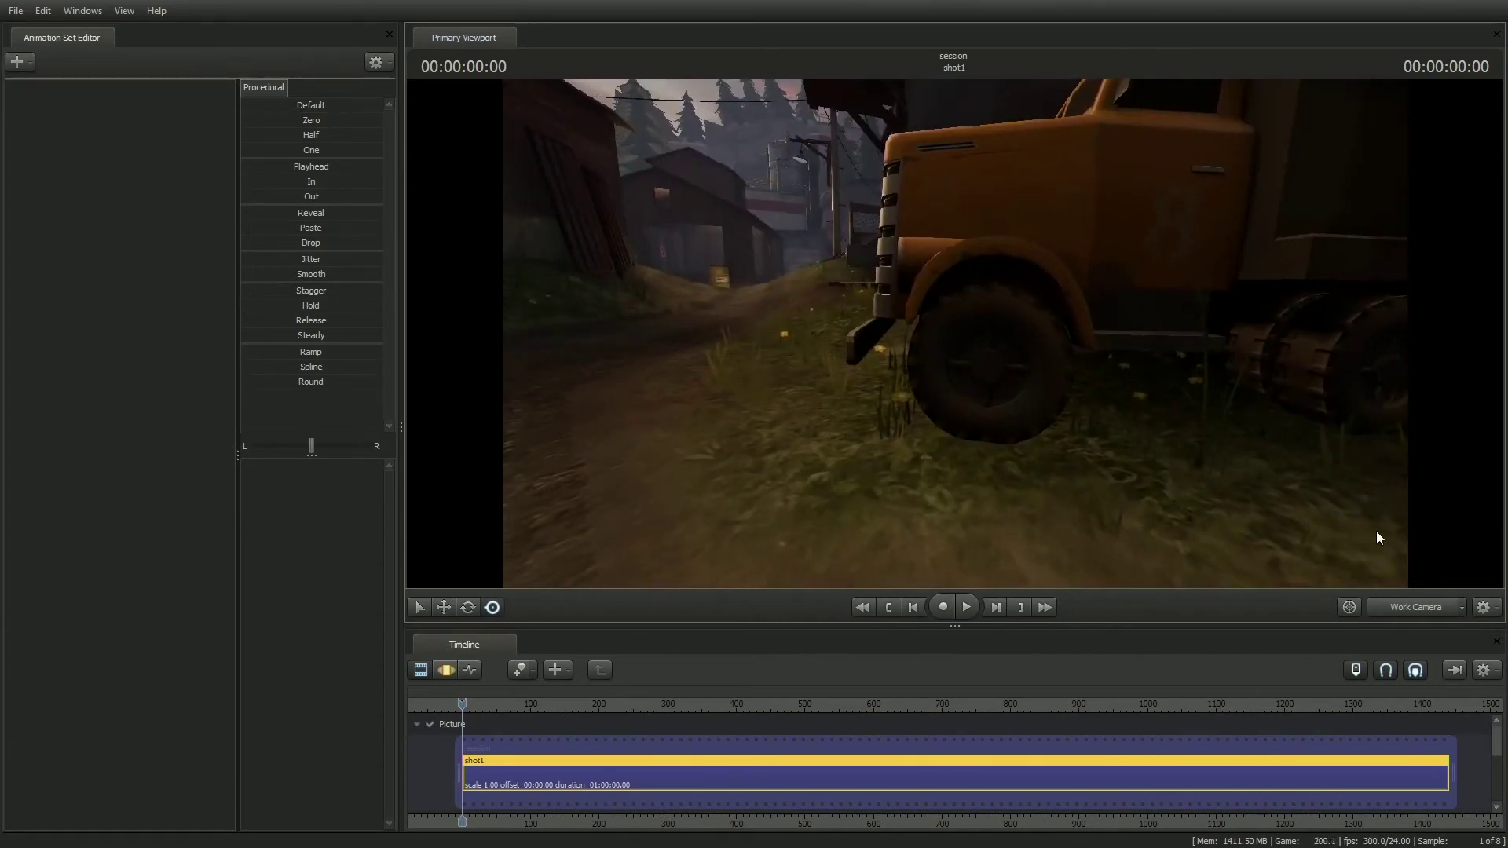
Toggle between camera1 and the work camera to compare their views, shifting the work camera slightly near the truck
click(1410, 604)
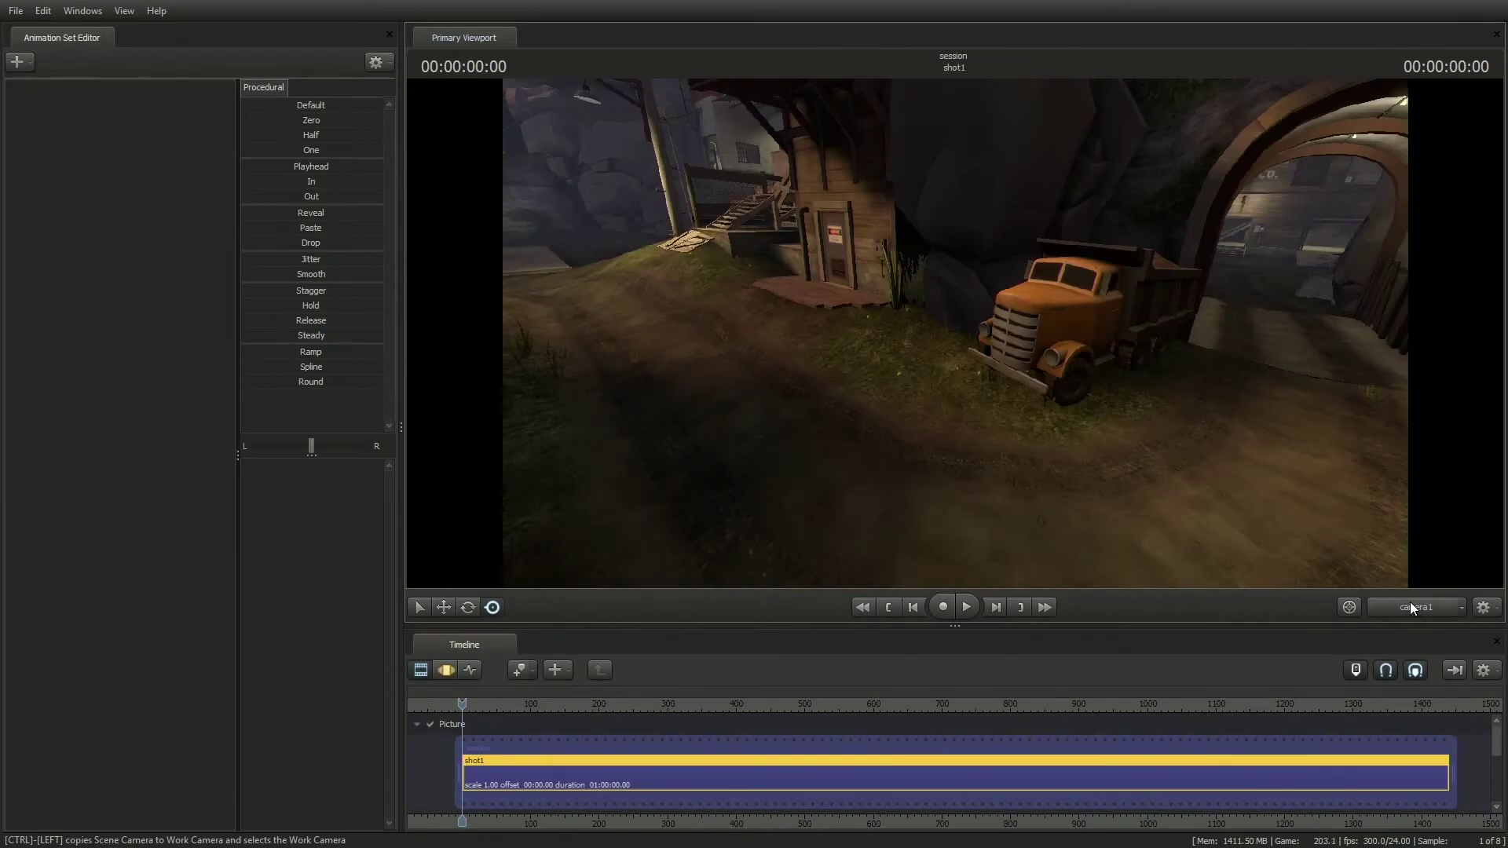
click(1411, 602)
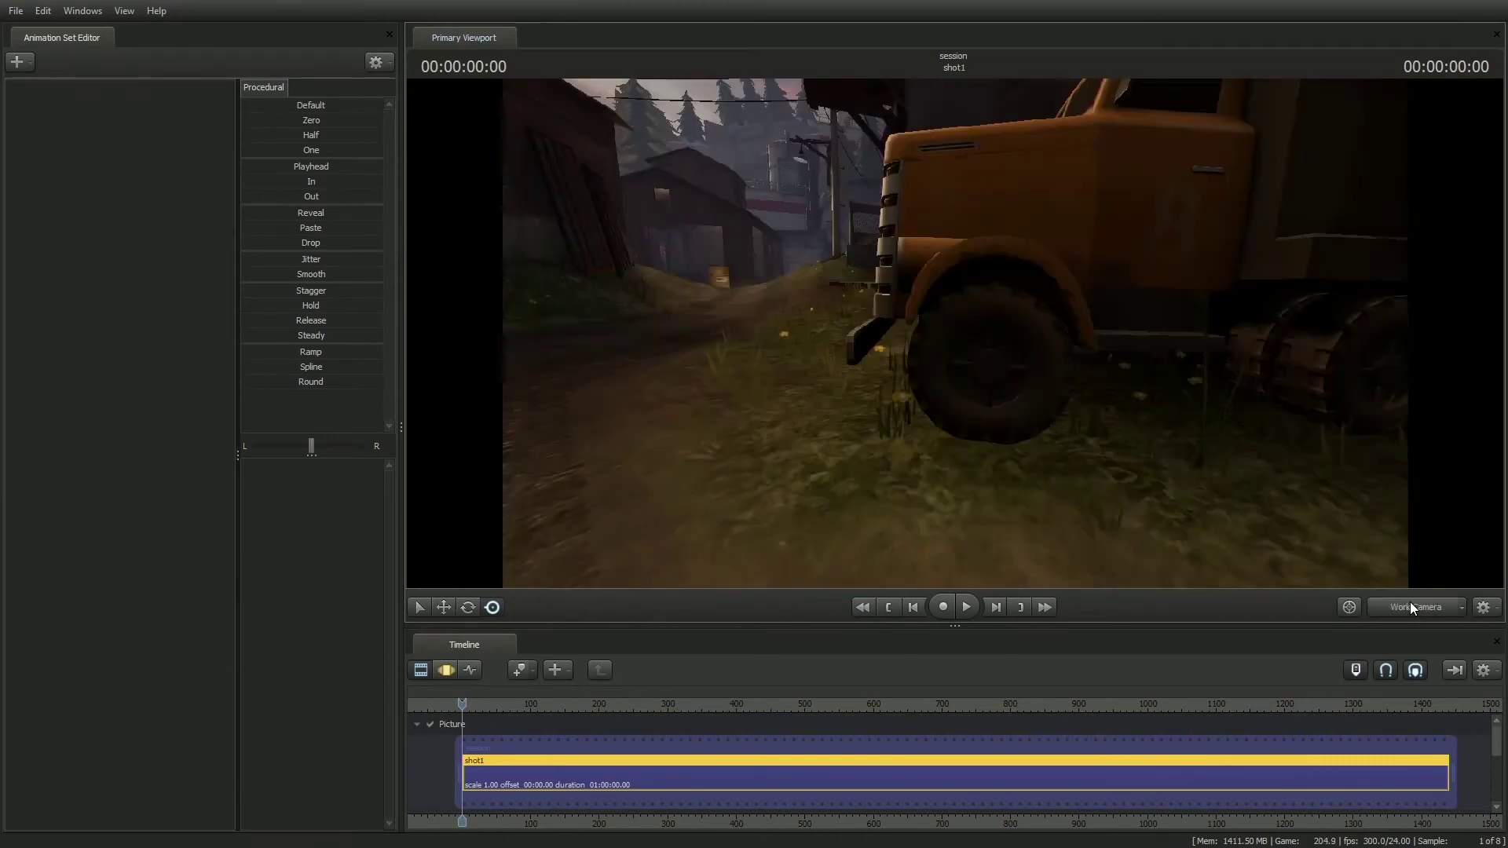
click(1411, 606)
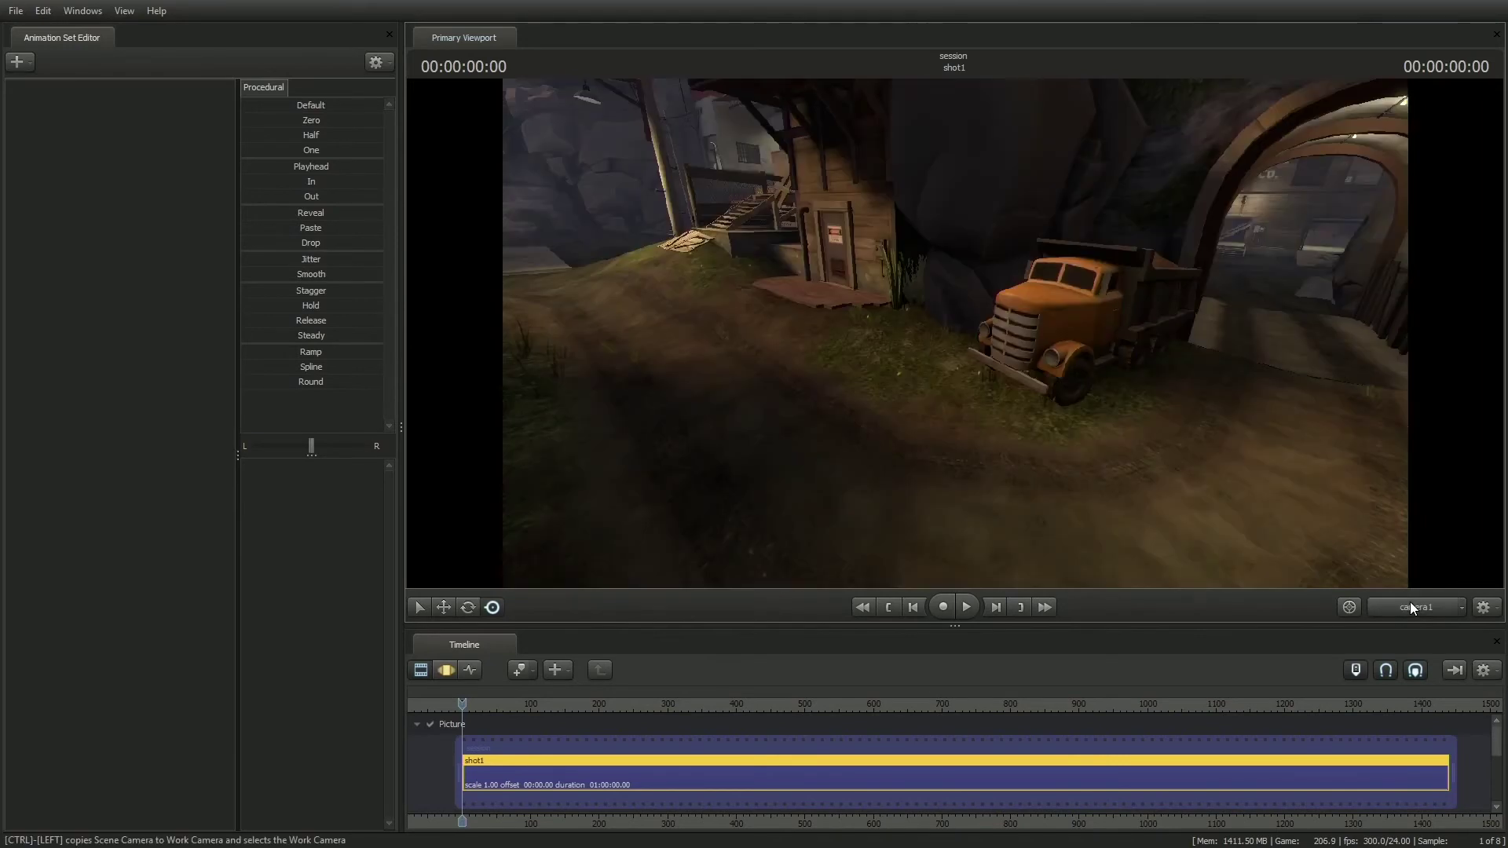
click(1410, 602)
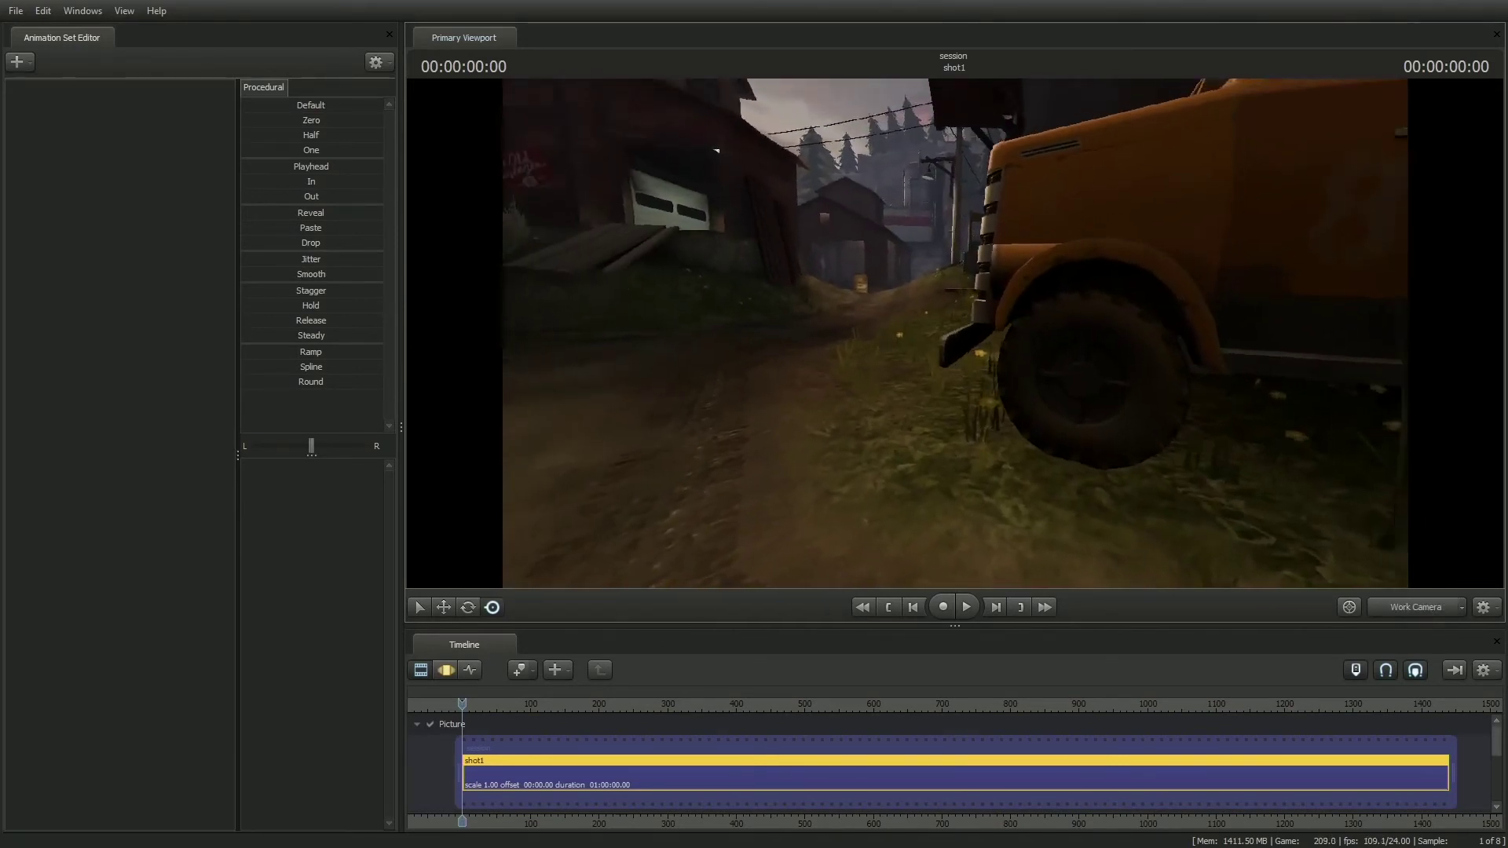
key(a)
click(1409, 607)
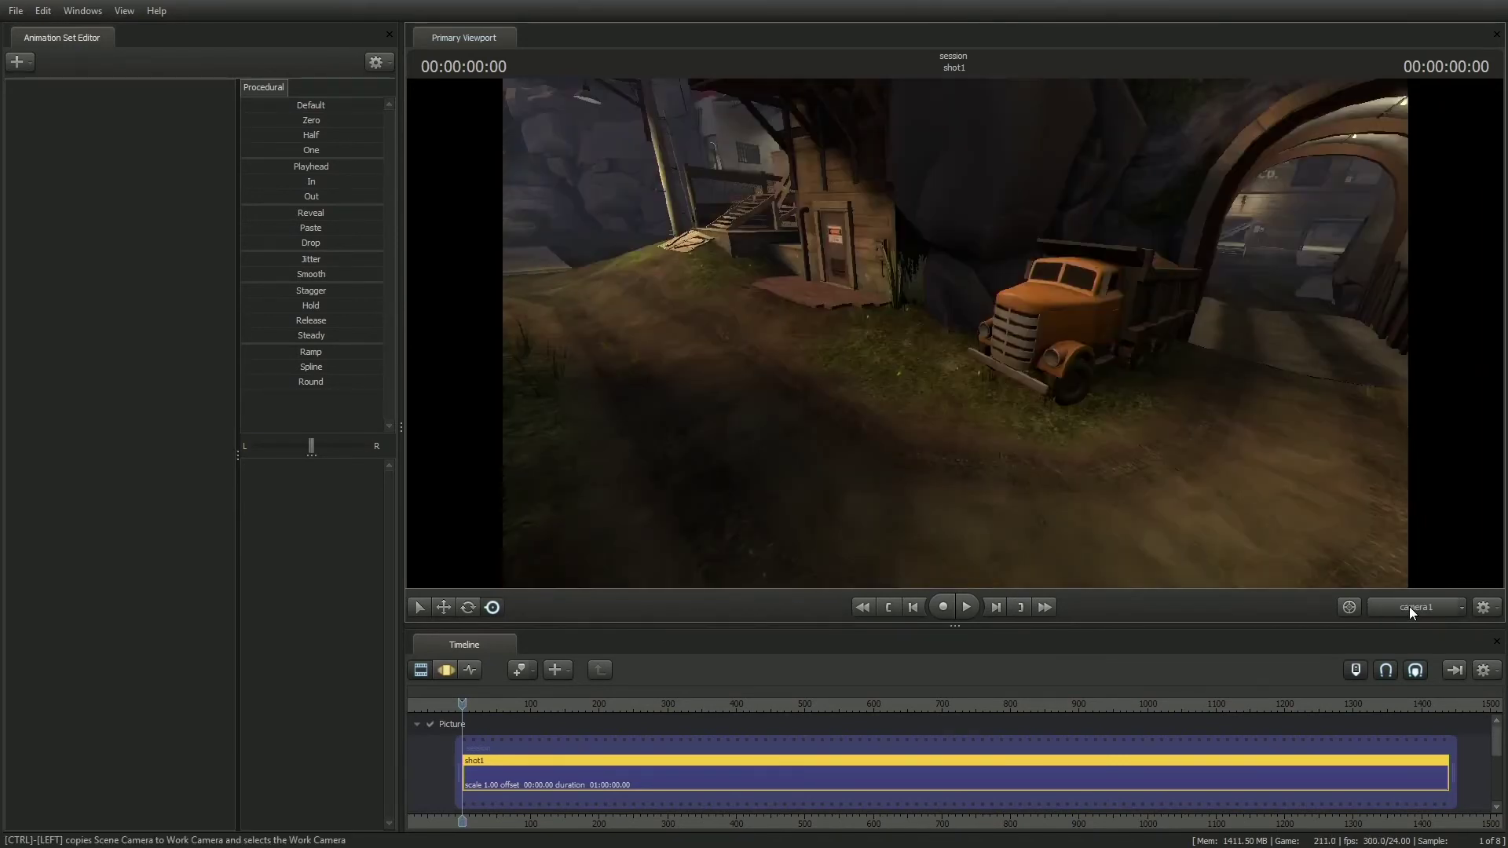
Copy camera1's view to the work camera, fly it up to the truck's grille, and return to camera1
click(1410, 607)
click(1410, 606)
click(1410, 608)
click(1409, 608)
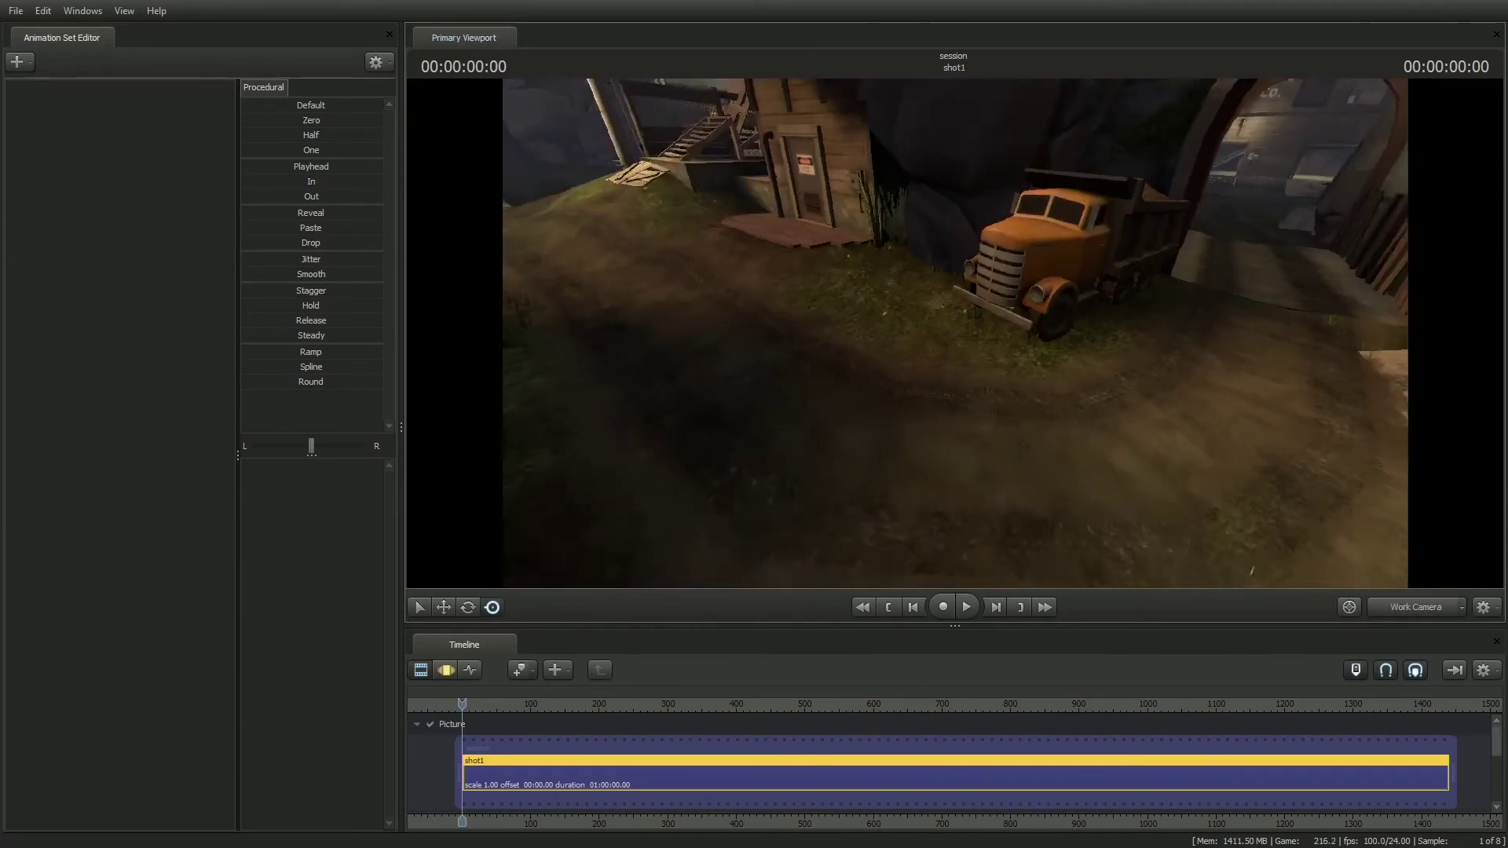
key(w)
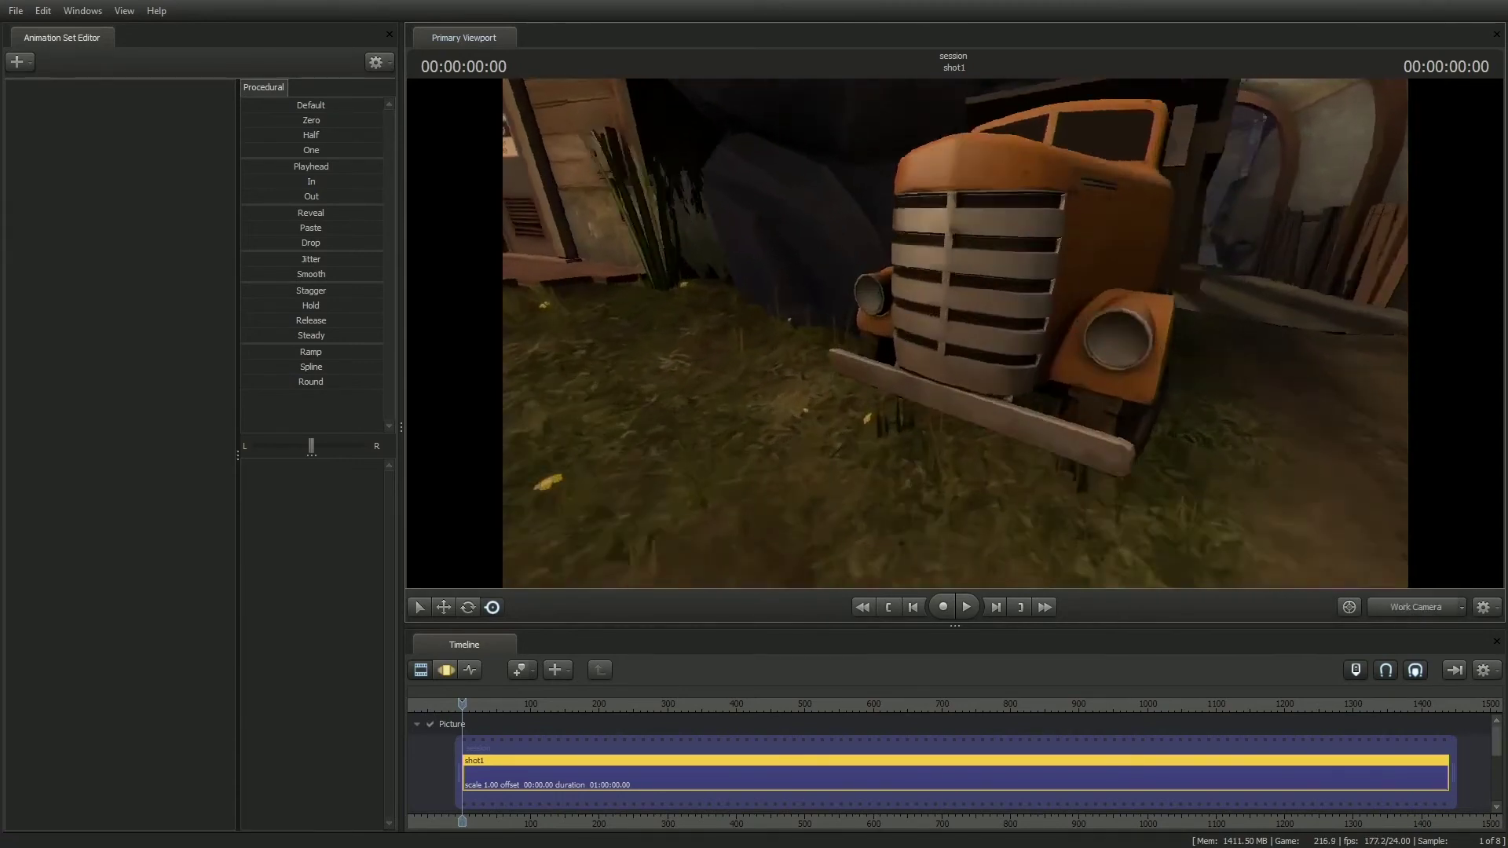
click(1409, 607)
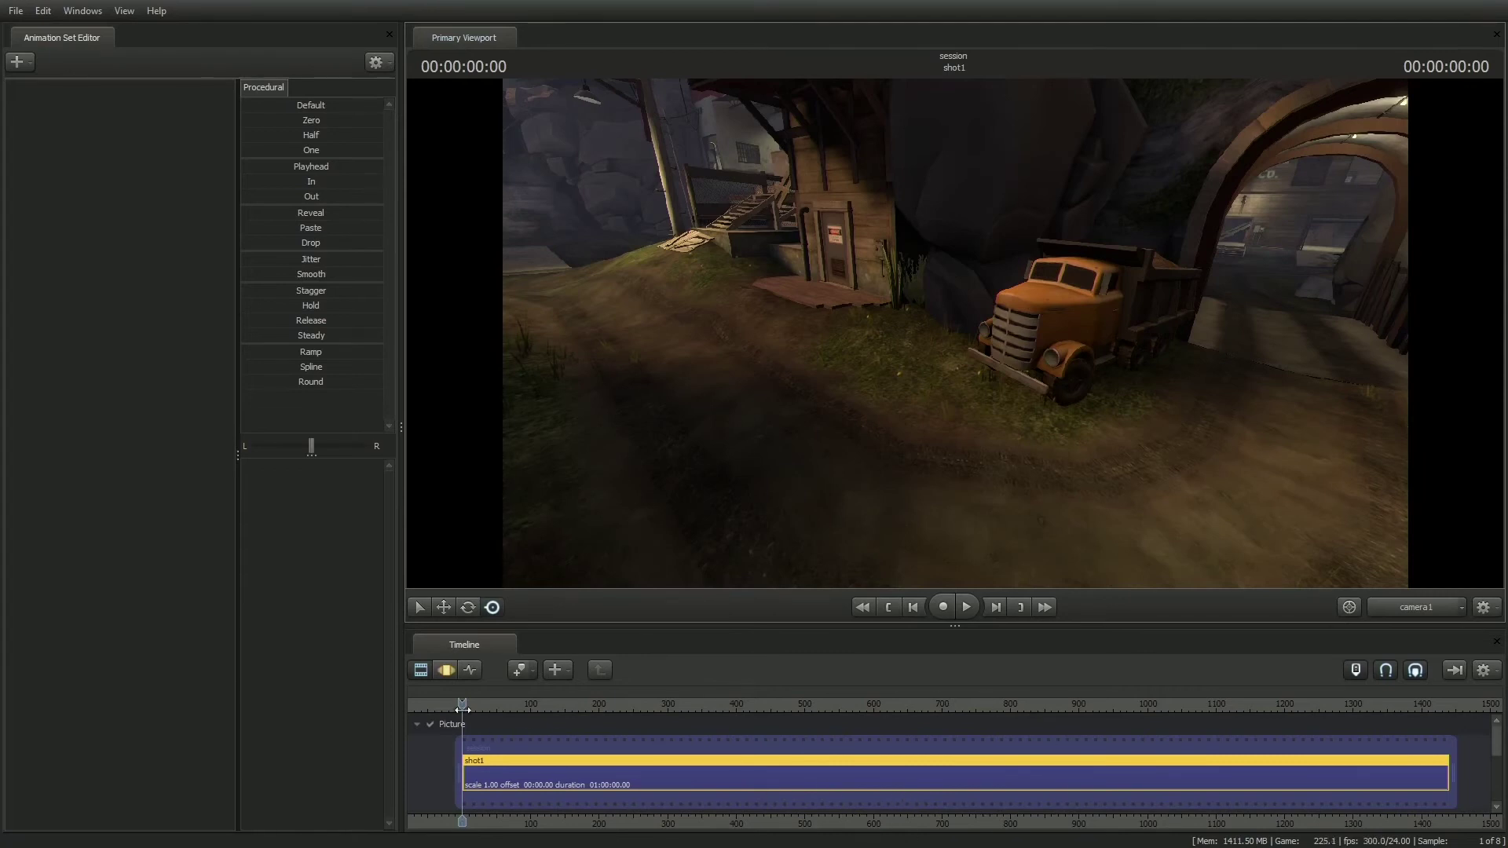
Scrub the timeline playhead from the start of shot1 to about 00:00:26:17
drag(459, 704, 902, 712)
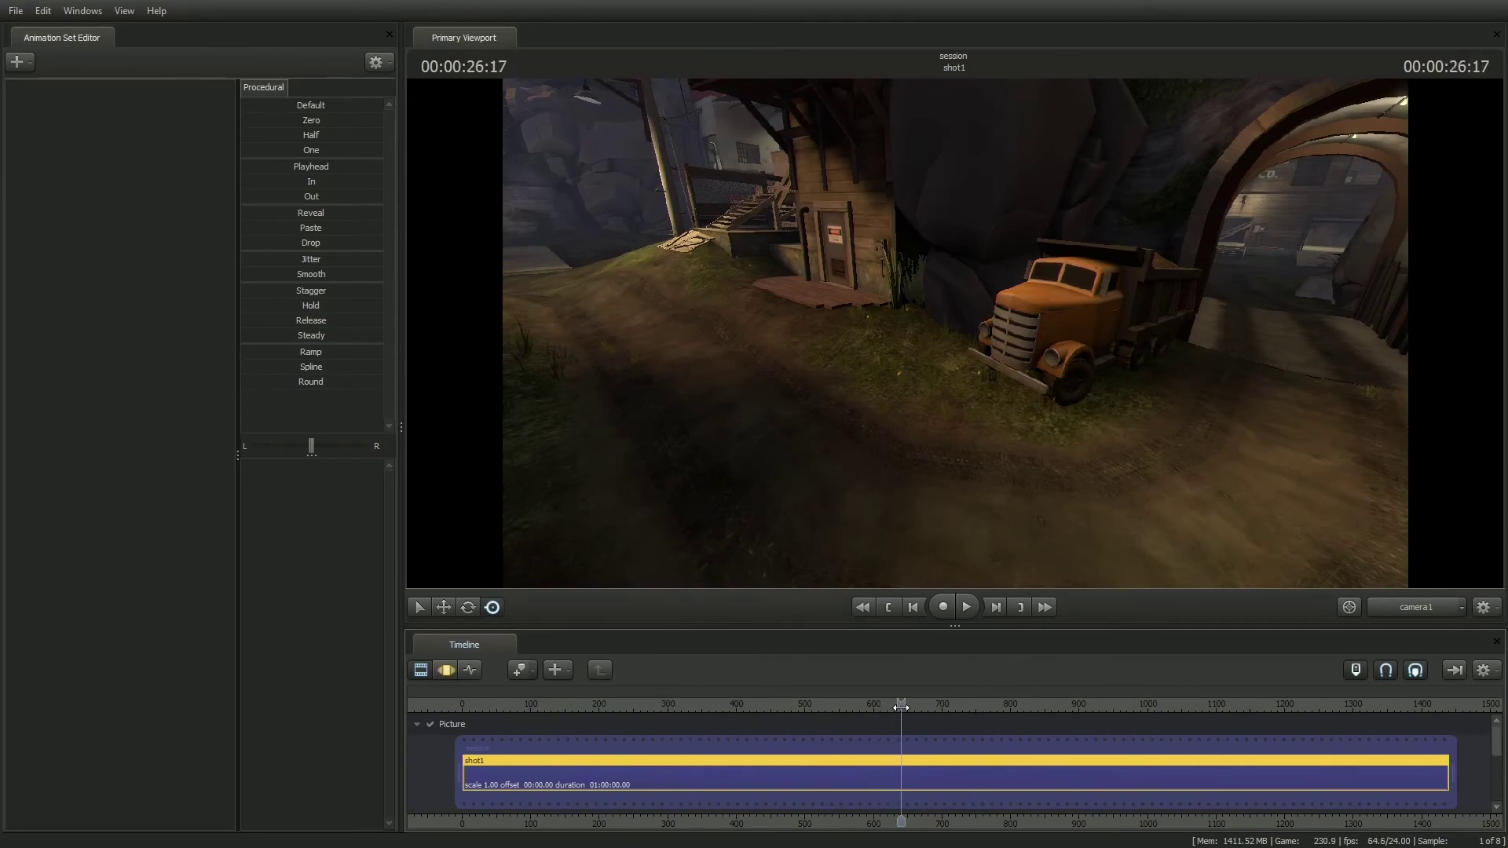
Play shot1 briefly from 00:00:25:07 to about 00:00:26:10, and try zooming the timeline out and back in around the playhead
middle_drag(959, 741, 1014, 746)
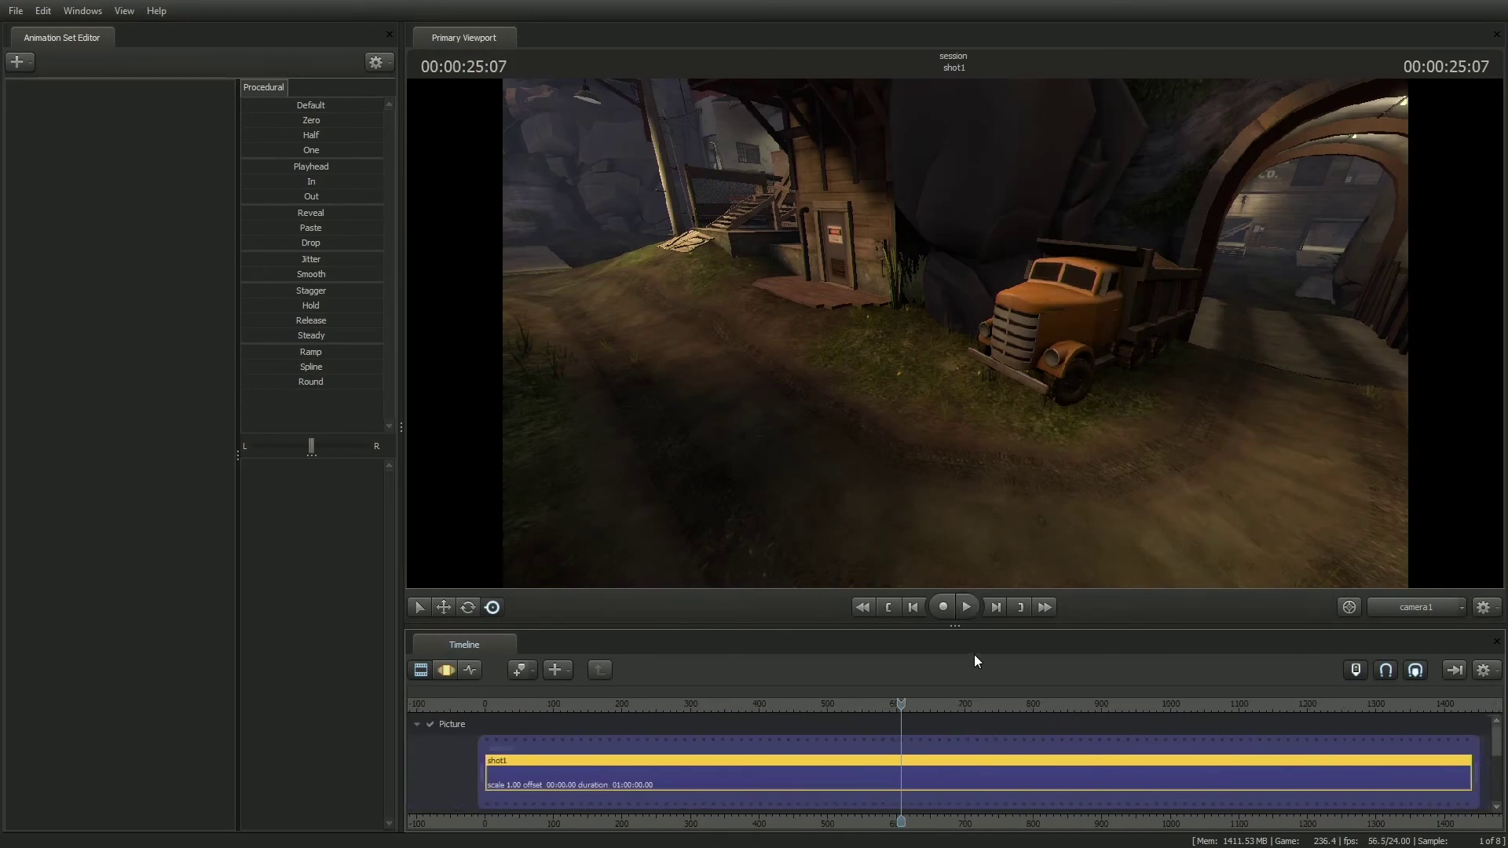
click(969, 608)
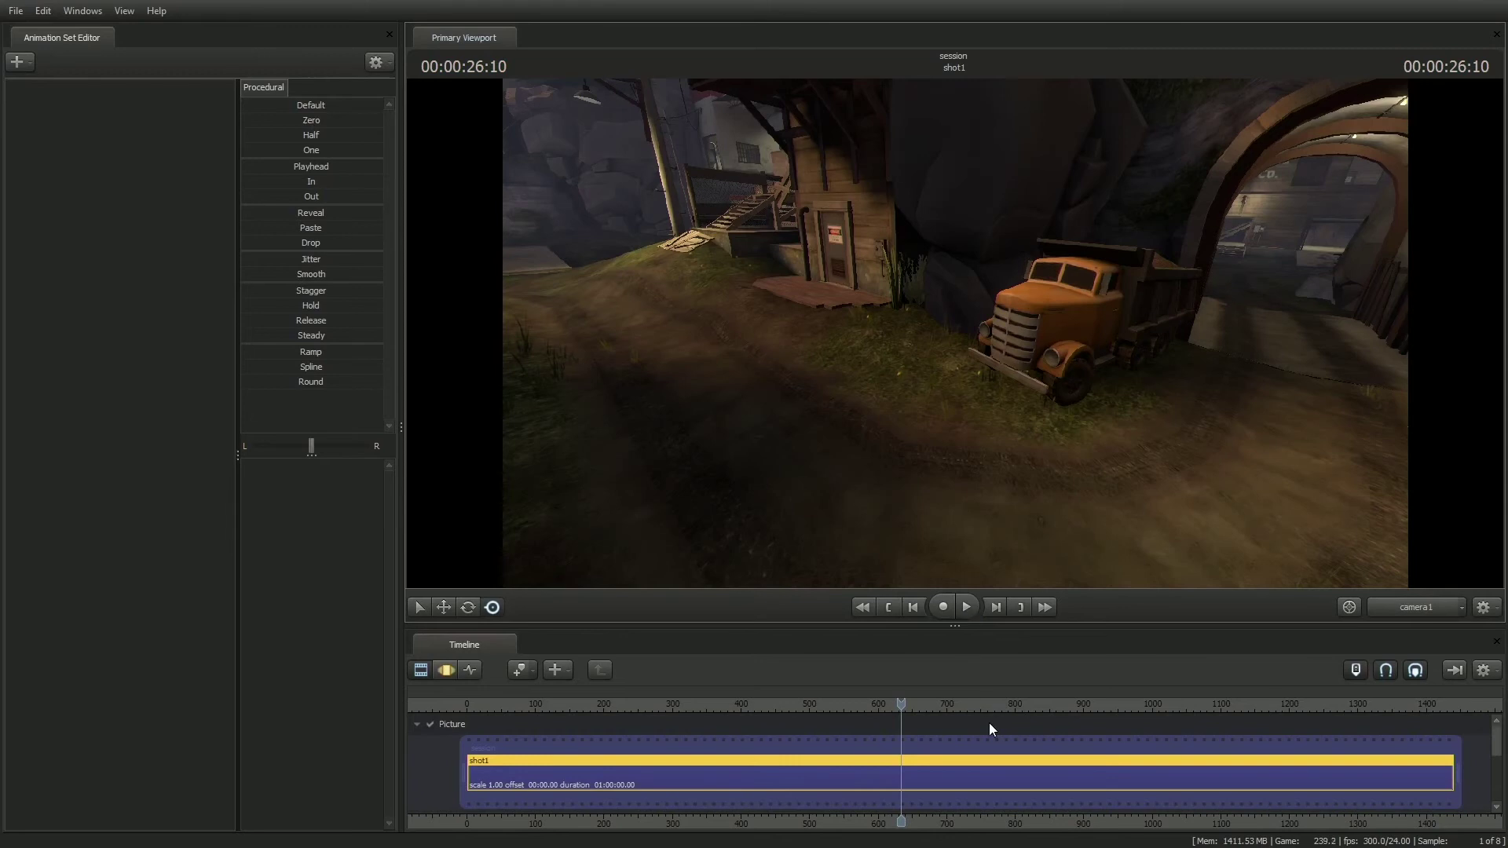
scroll(994, 731, down, 10)
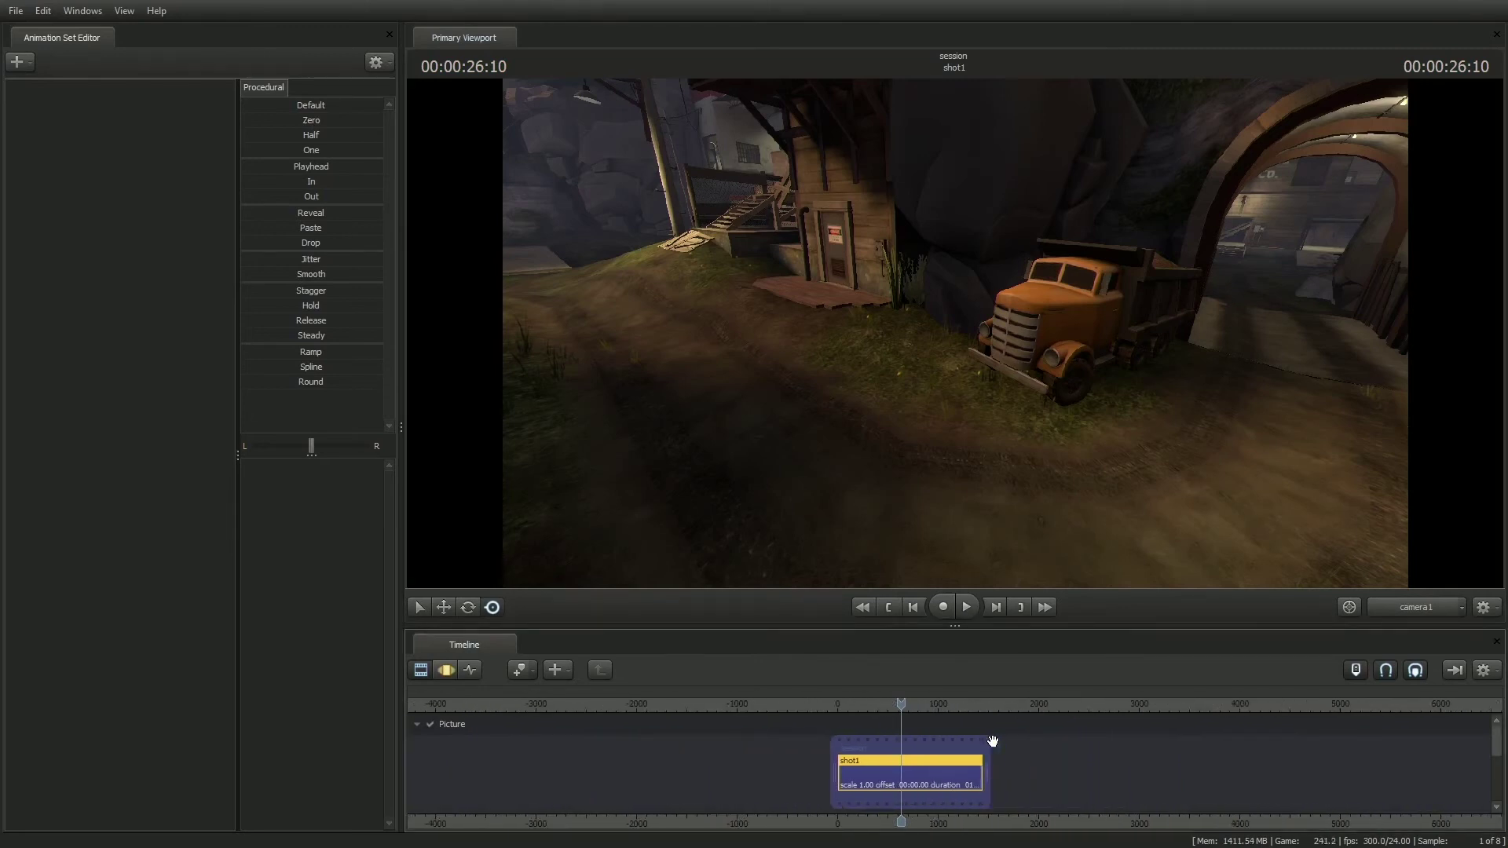
scroll(940, 769, up, 8)
scroll(939, 770, down, 4)
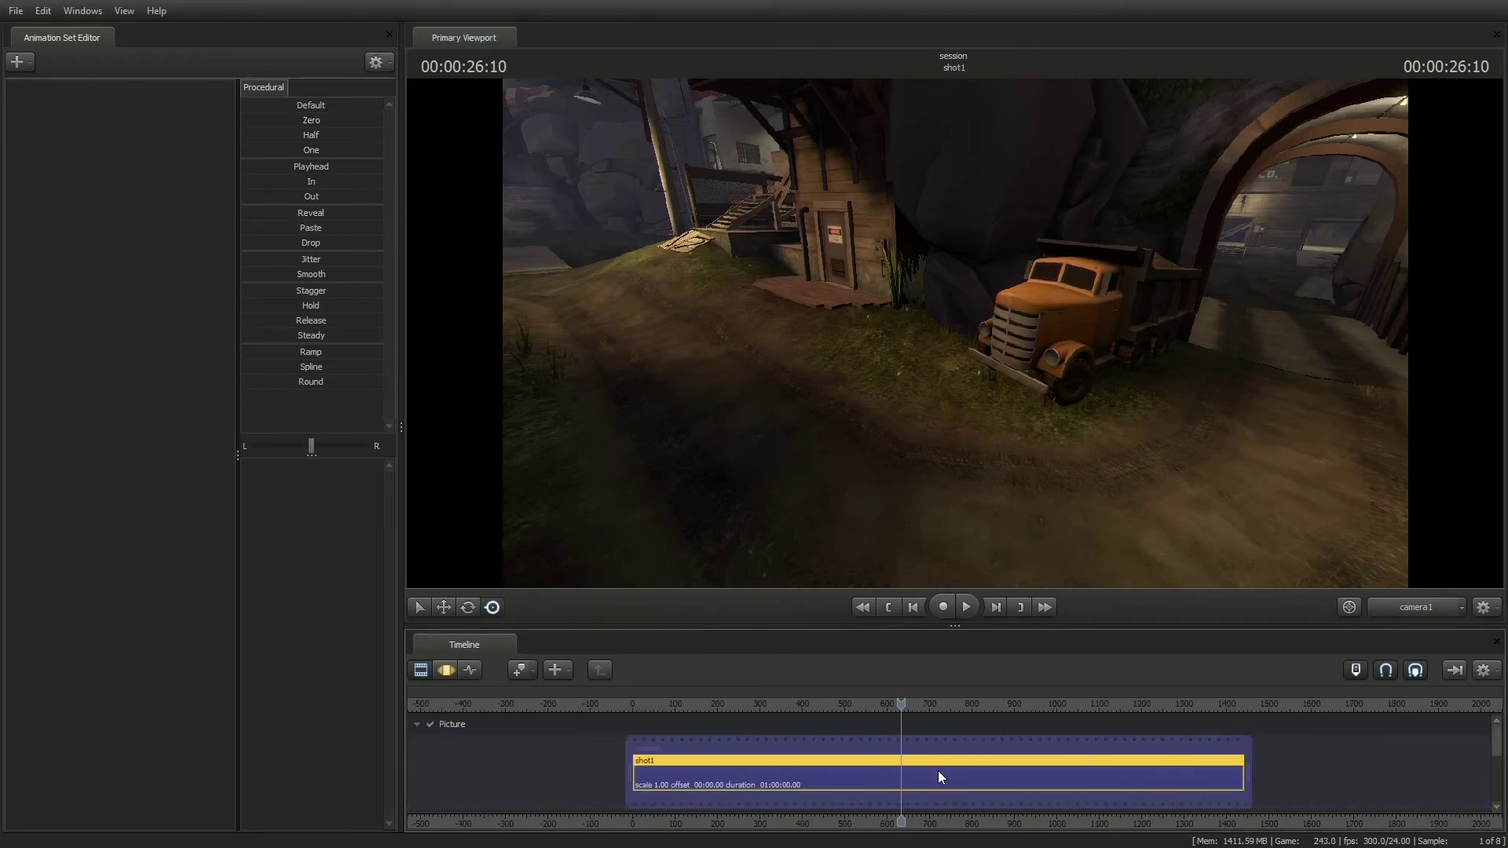
Scrub the playhead to 00:00:46:02 and adjust the timeline zoom so the whole of shot1 fits
drag(900, 705, 888, 768)
scroll(759, 762, down, 4)
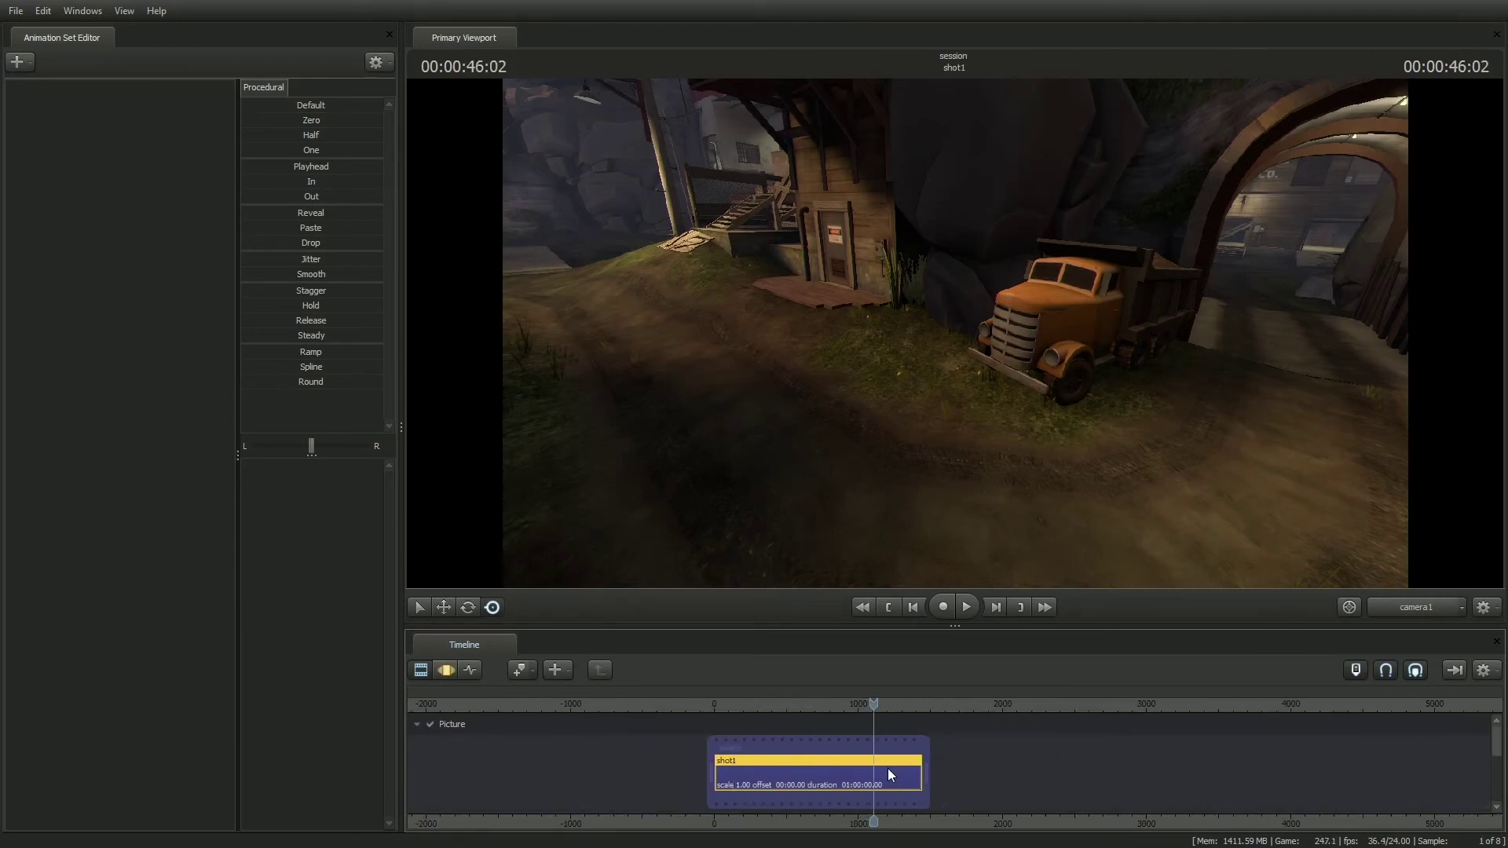
scroll(885, 770, up, 3)
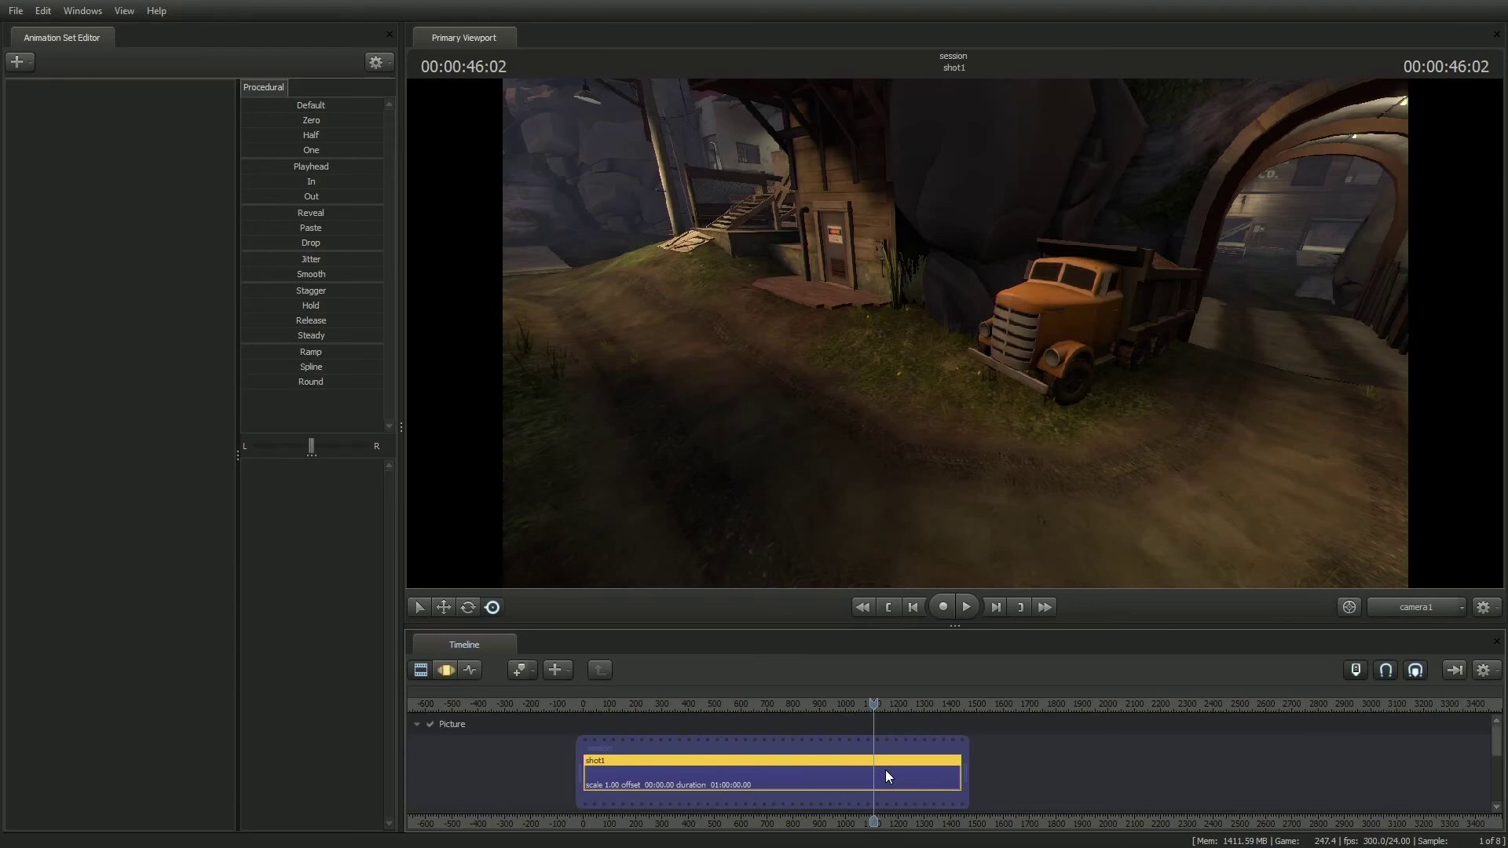
scroll(886, 772, up, 2)
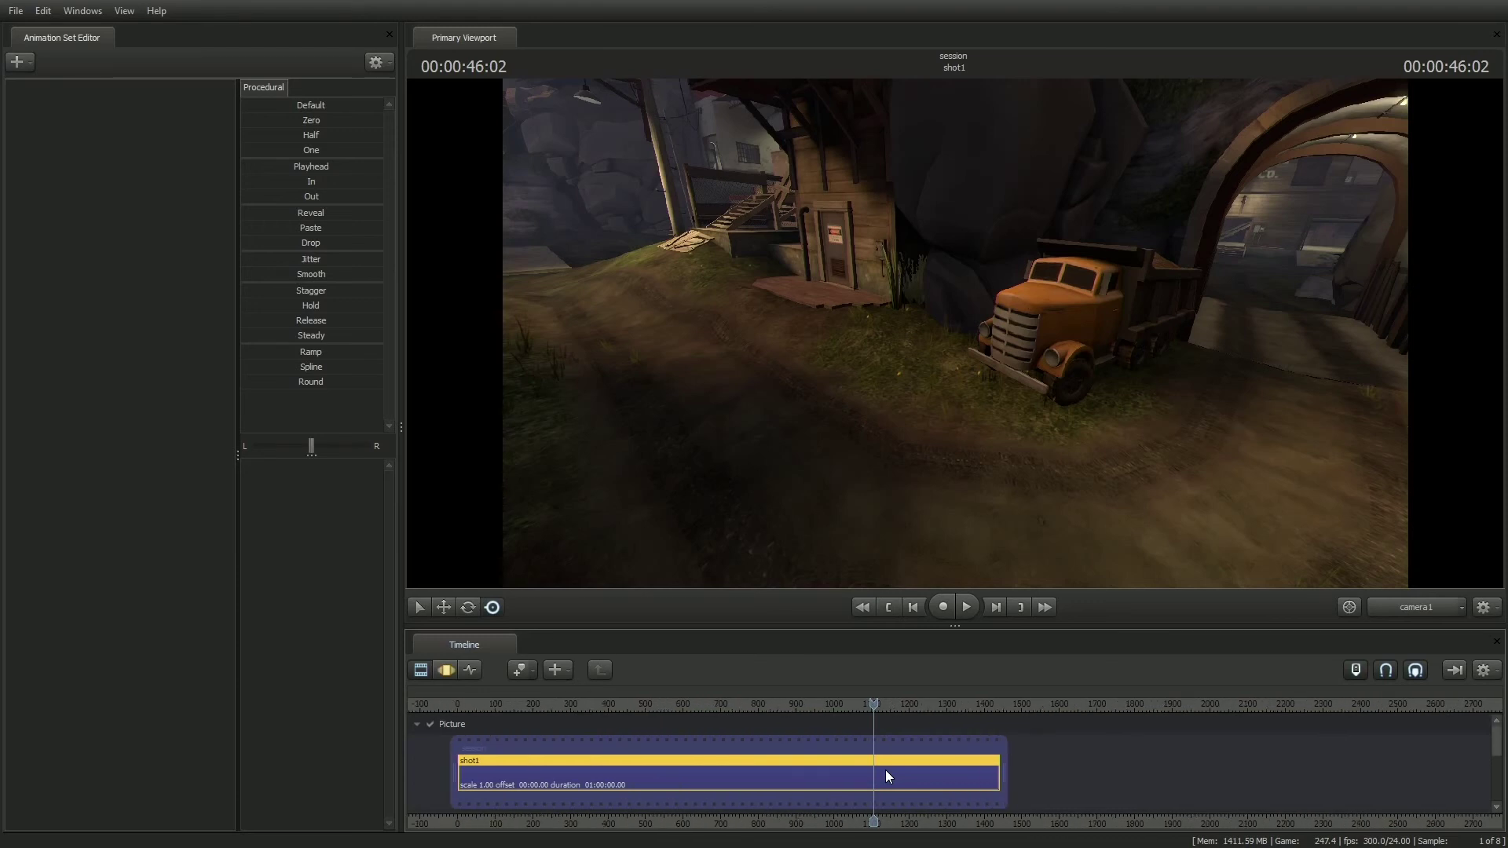
Jump the playhead back and forth between the start and end of shot1, finishing at the start
key(Home)
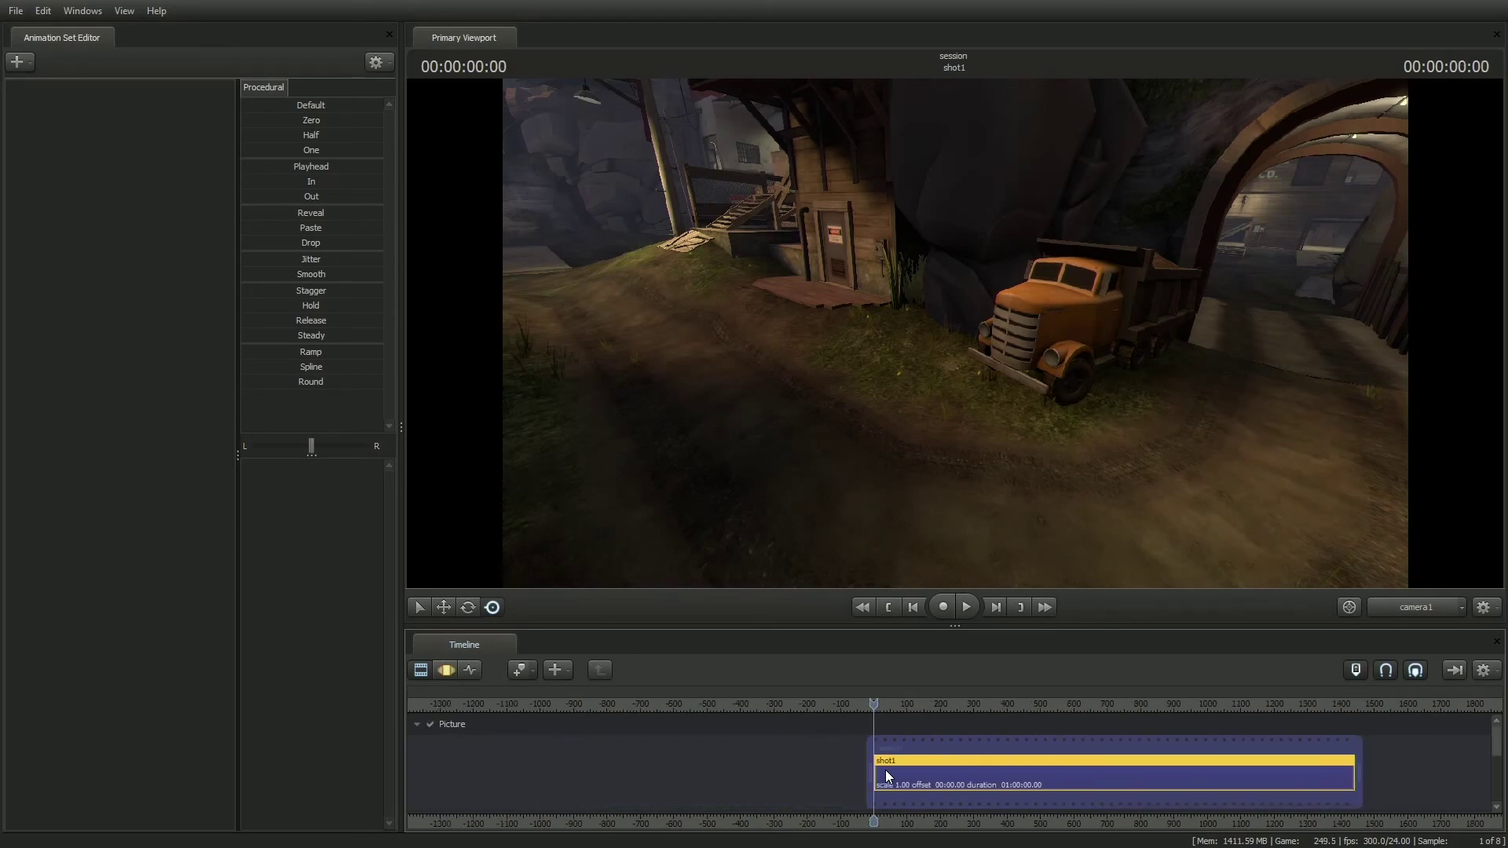
key(End)
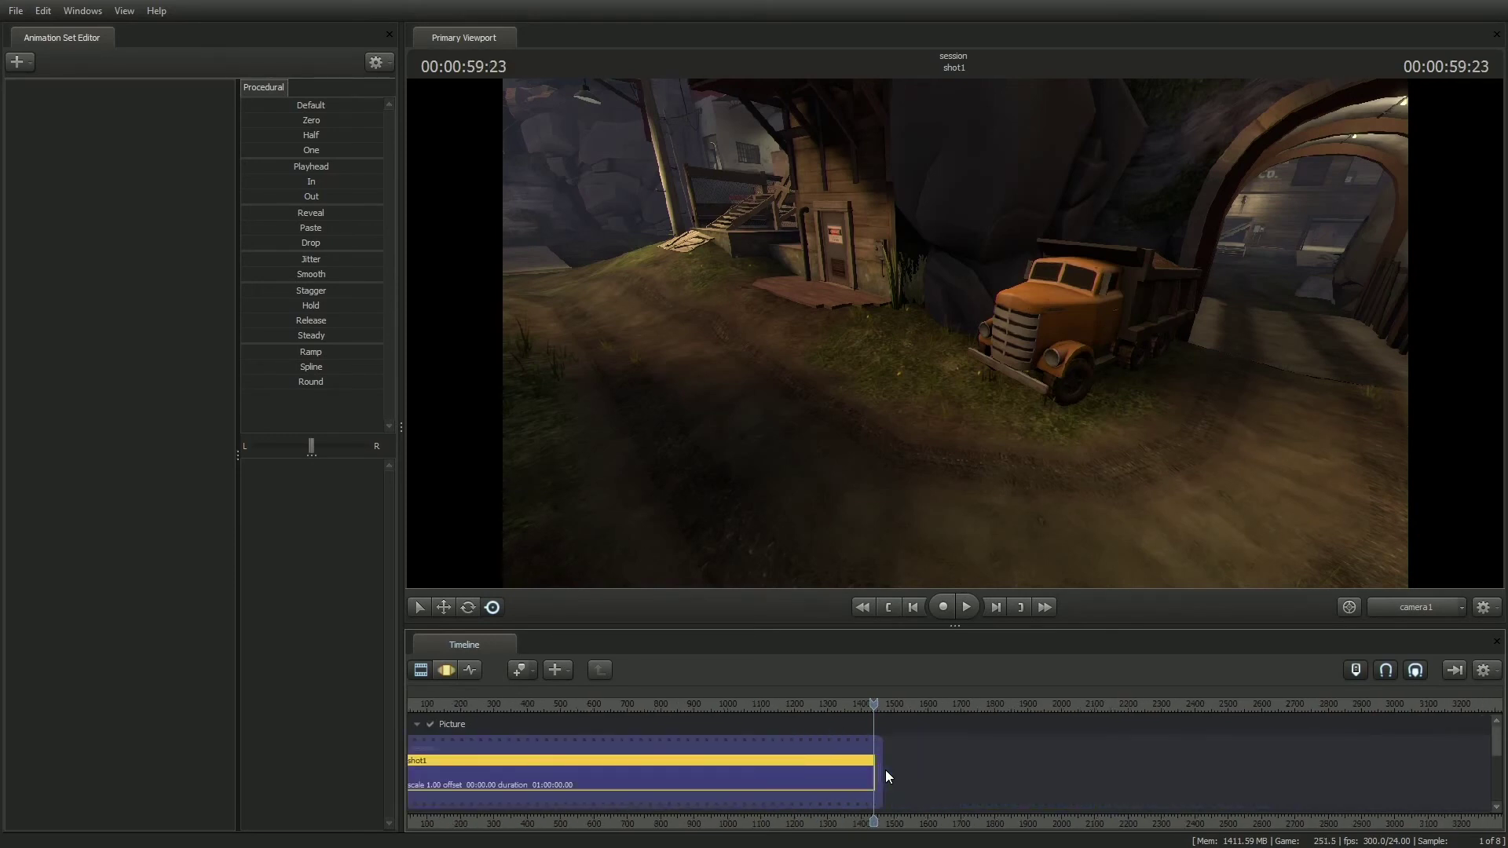
key(Home)
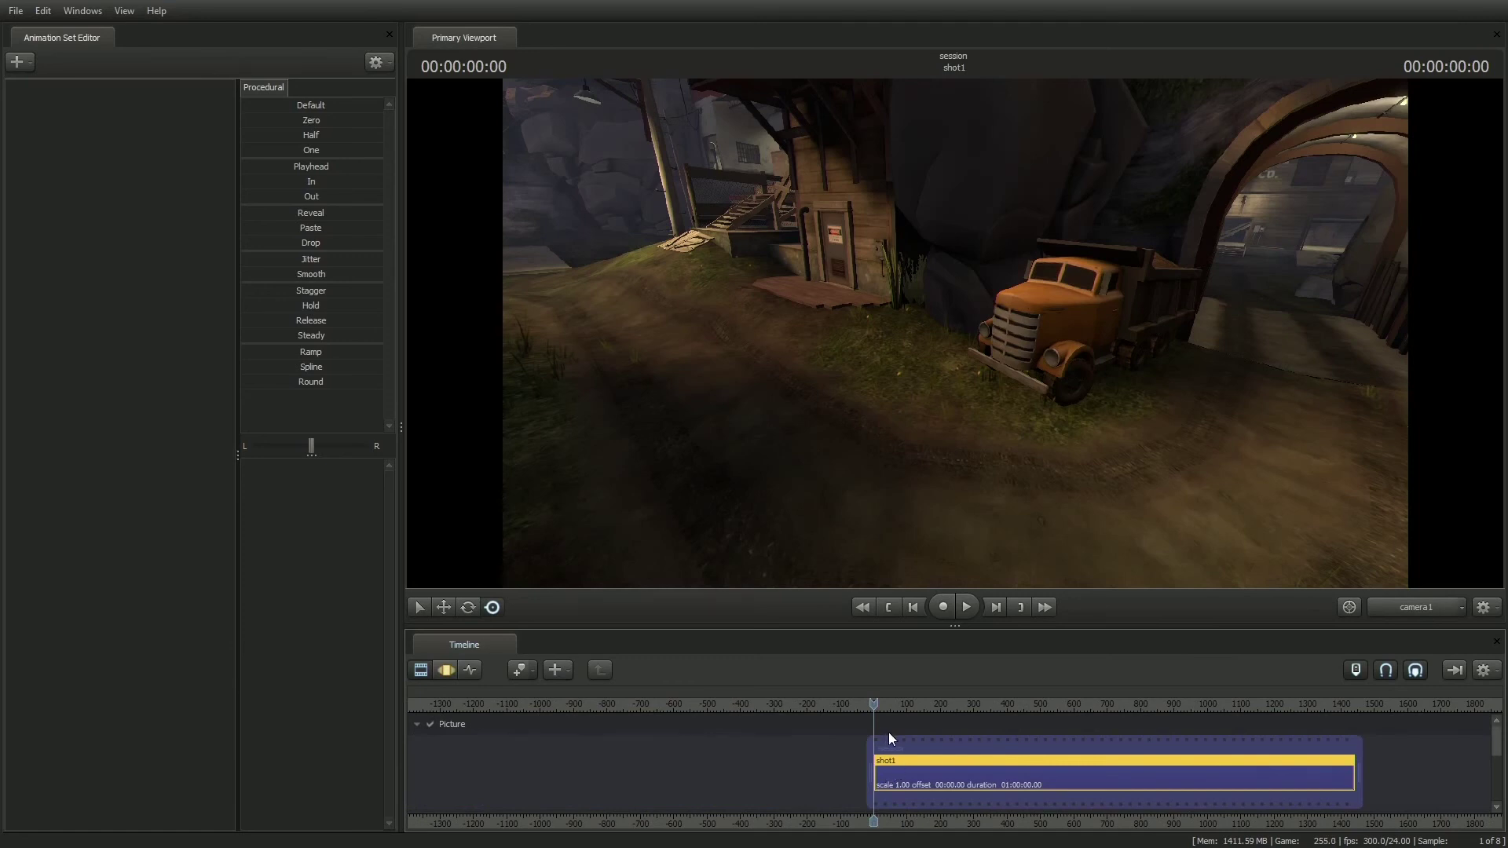
key(End)
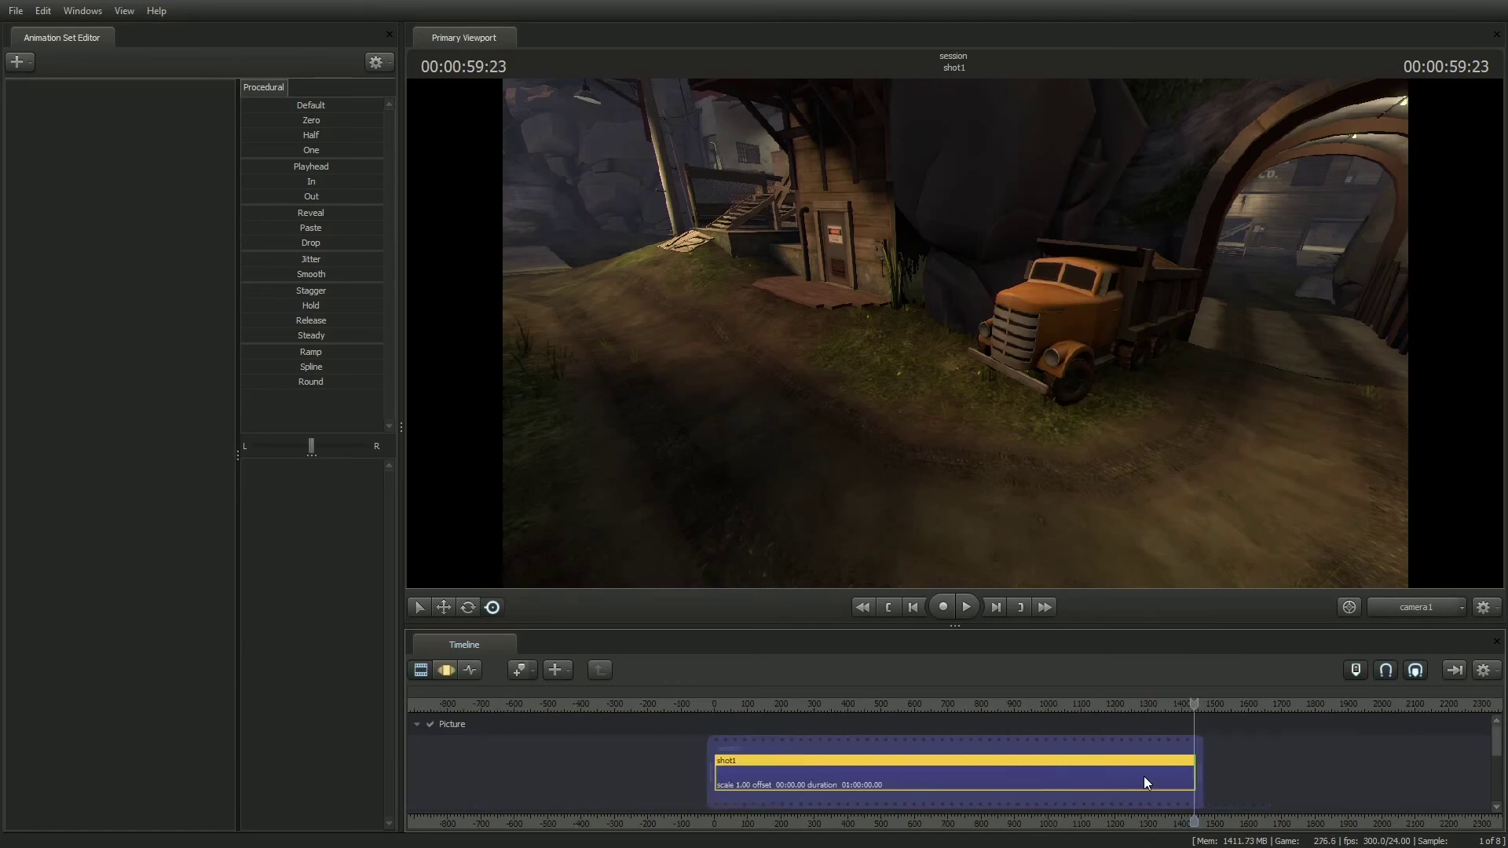
key(Home)
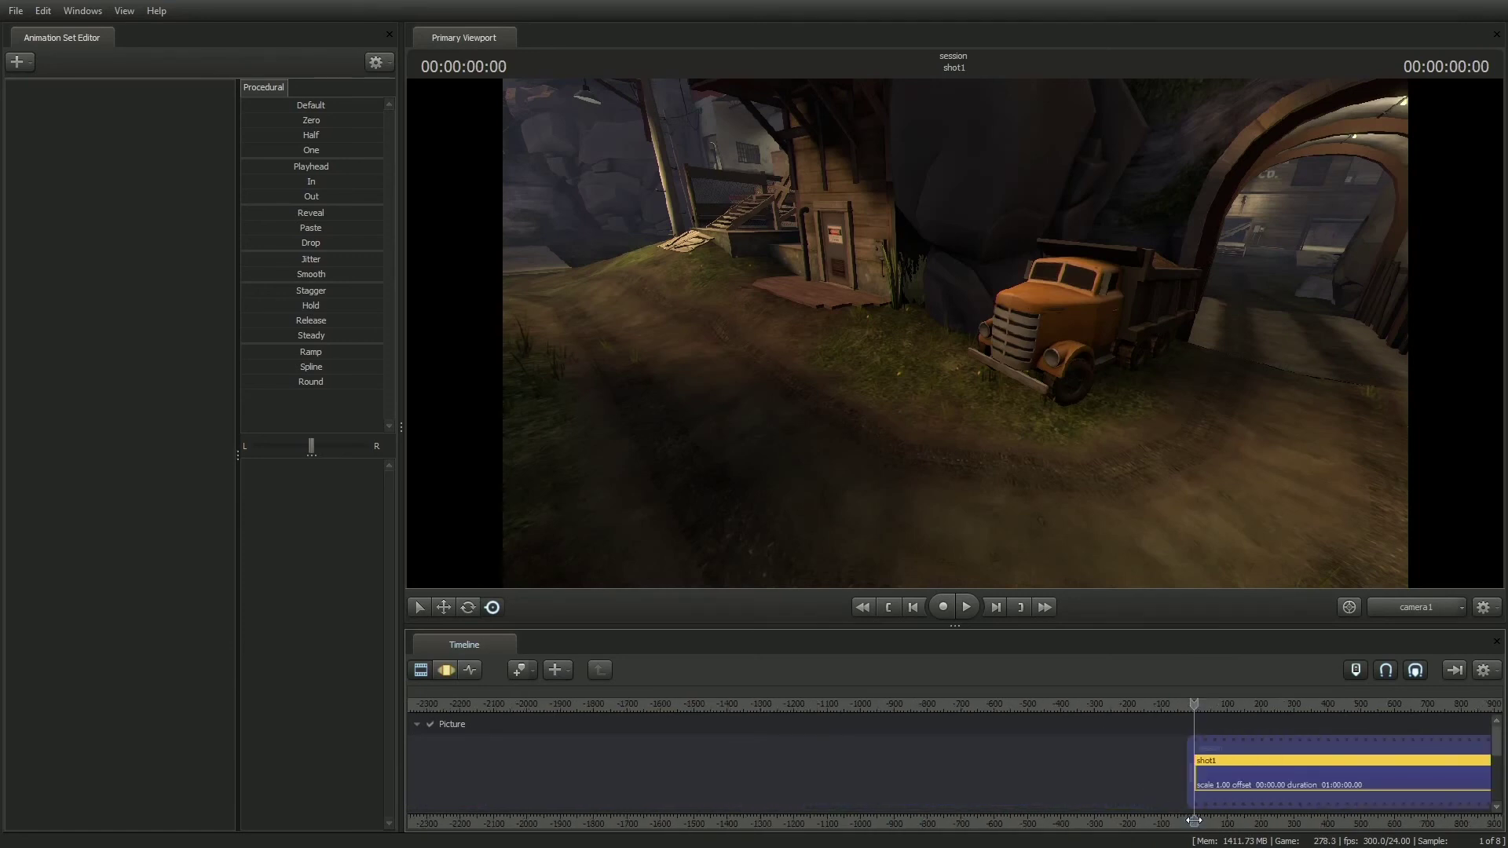
Jump the playhead to several points along shot1, including 00:00:11:14, and slide the timeline beneath it to reach 00:00:22:23
drag(1195, 824, 936, 802)
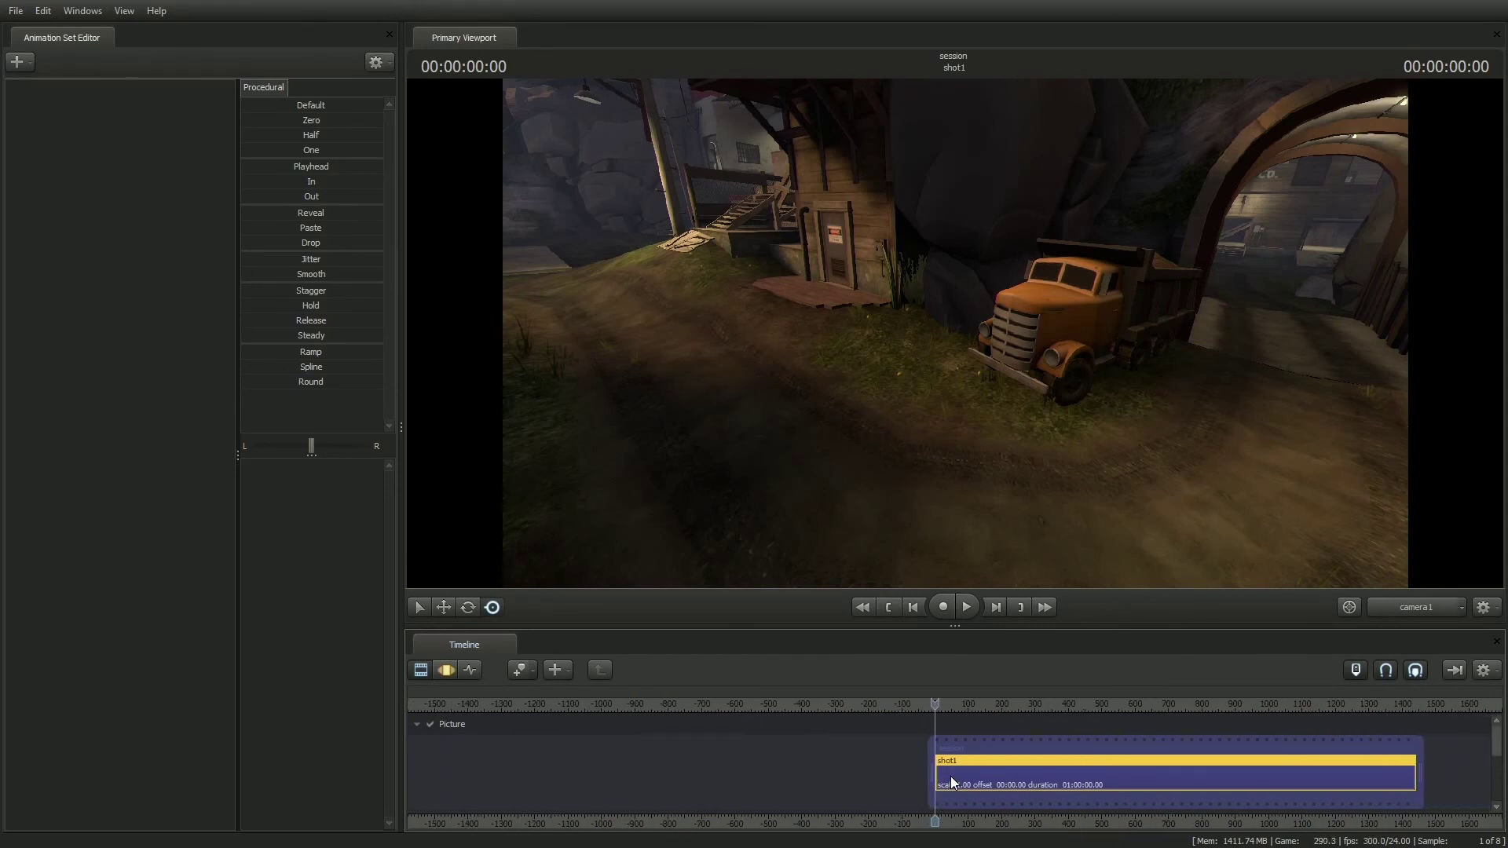
click(1088, 701)
click(994, 704)
click(1306, 704)
click(1290, 703)
click(1183, 703)
click(1029, 703)
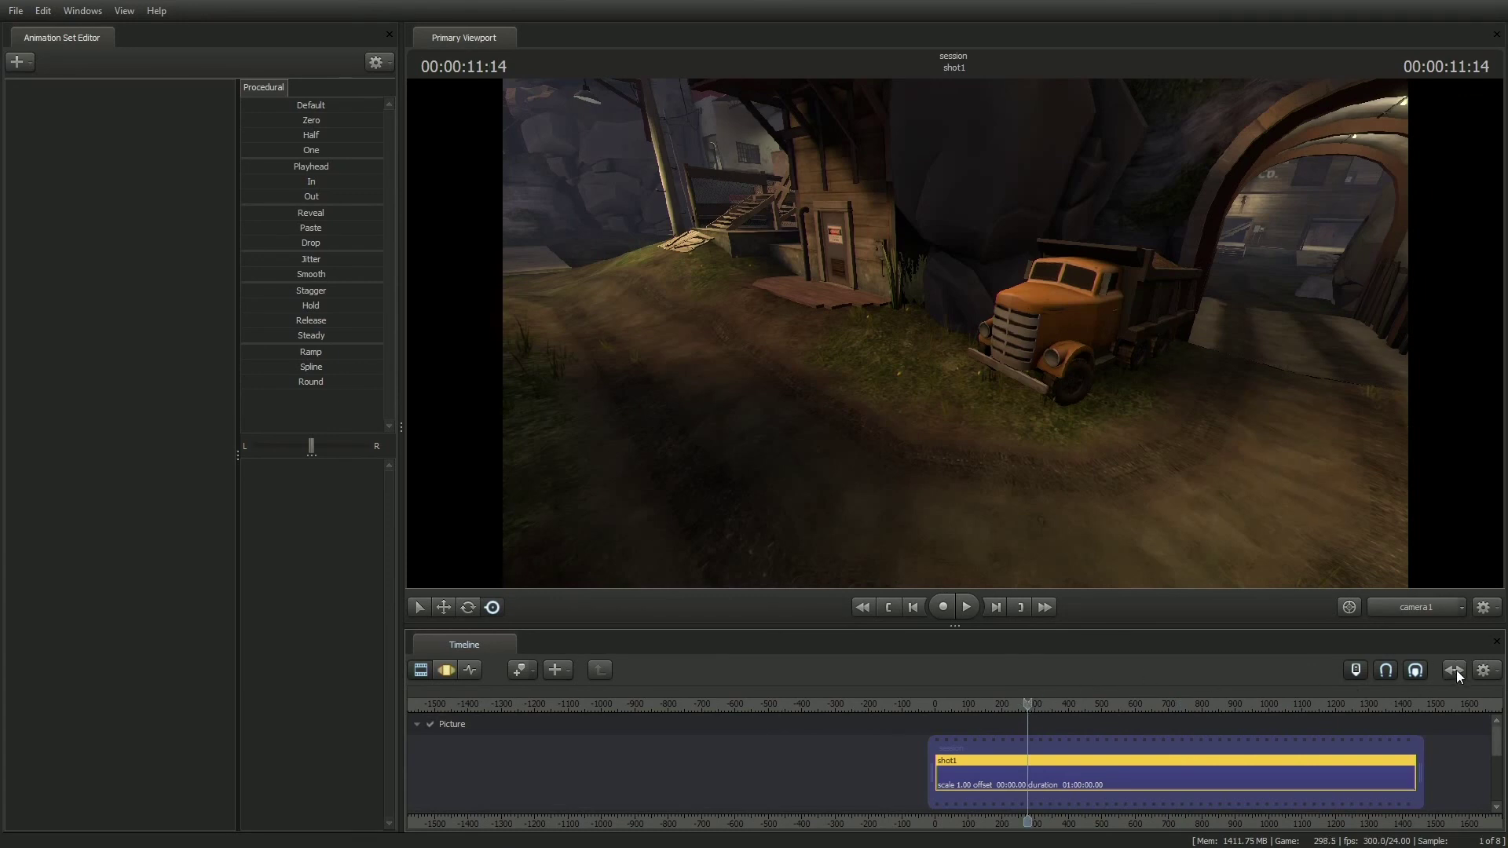
middle_drag(1131, 748, 1042, 748)
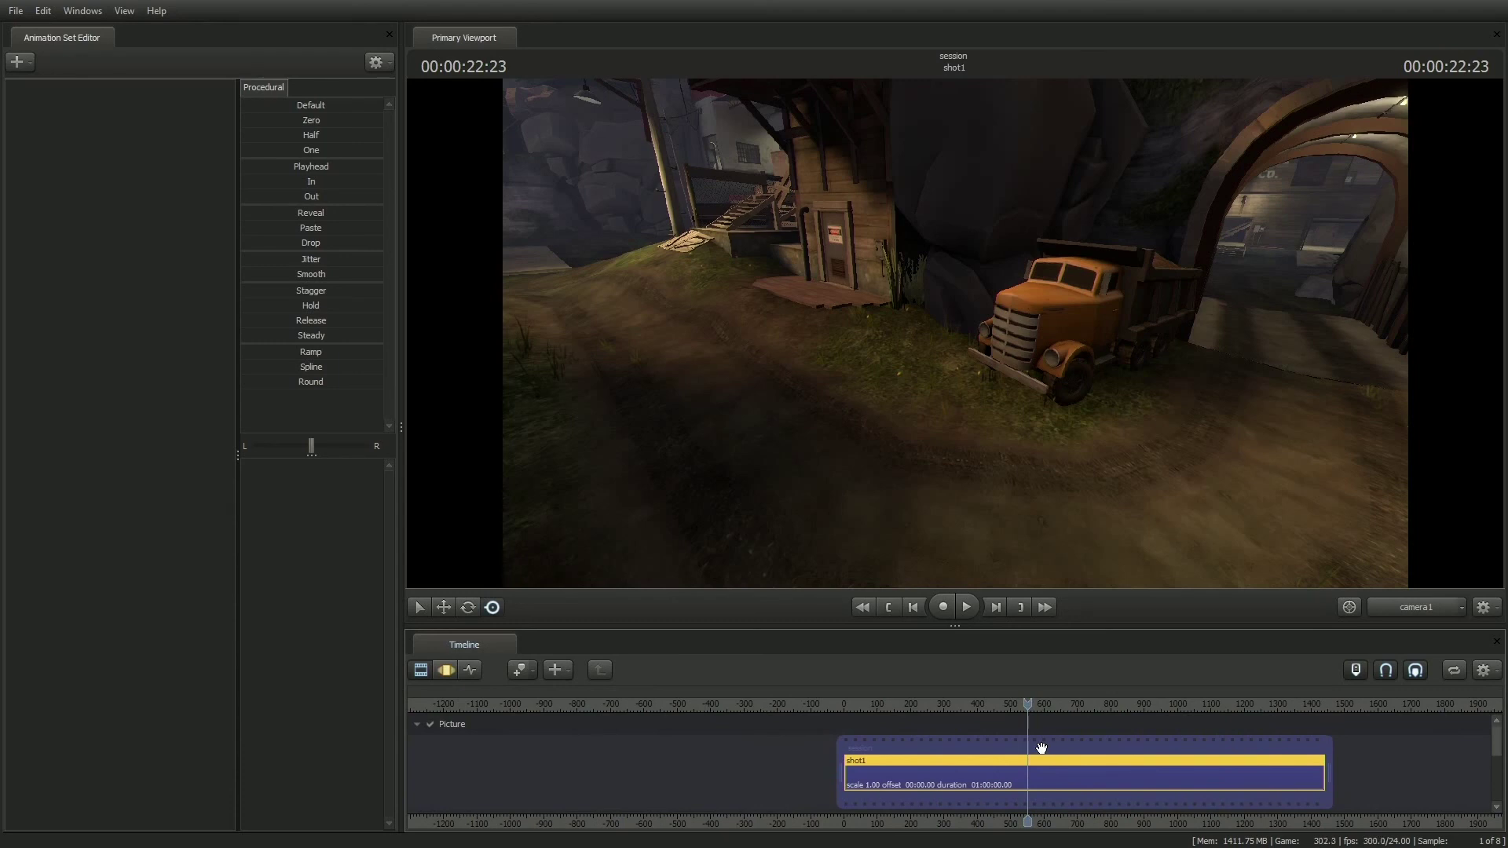